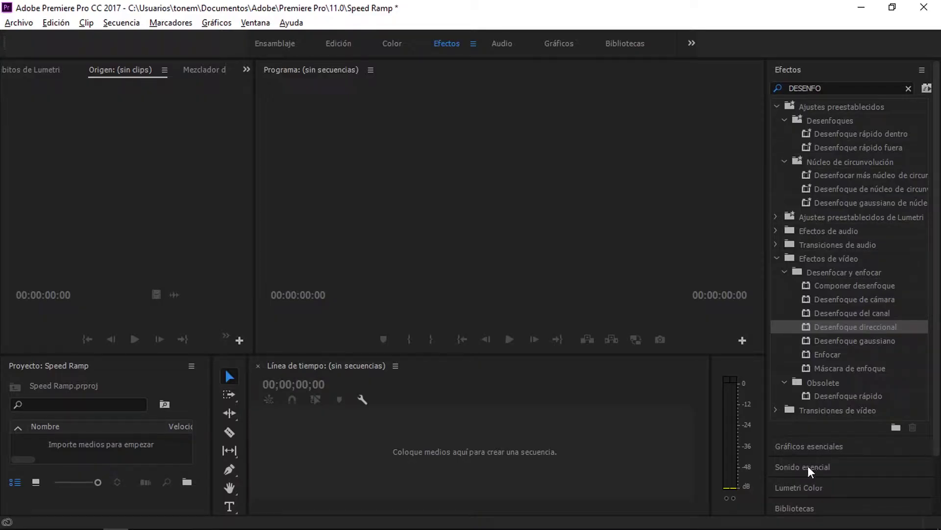
Step: Bring the three Speed ramp folder media files from Explorer into Premiere for import
key(alt+Tab)
key(alt+Tab)
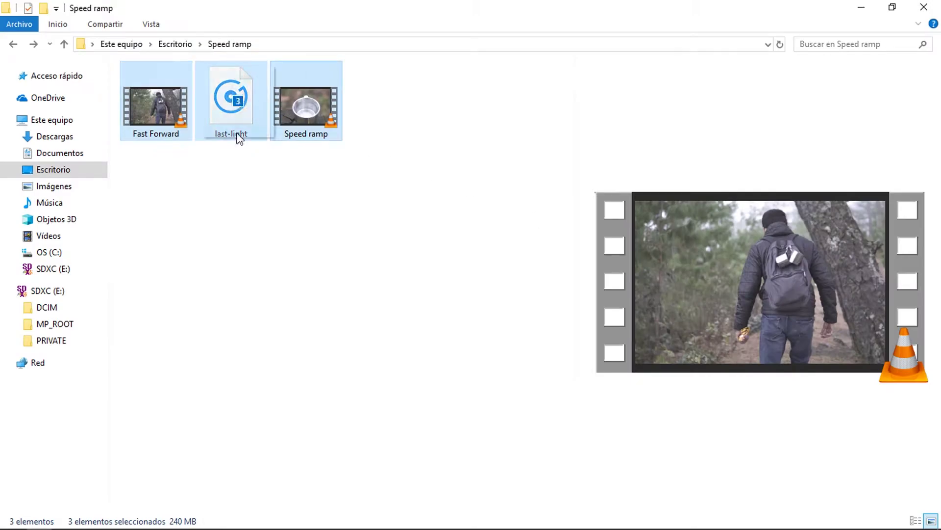
drag(239, 139, 109, 452)
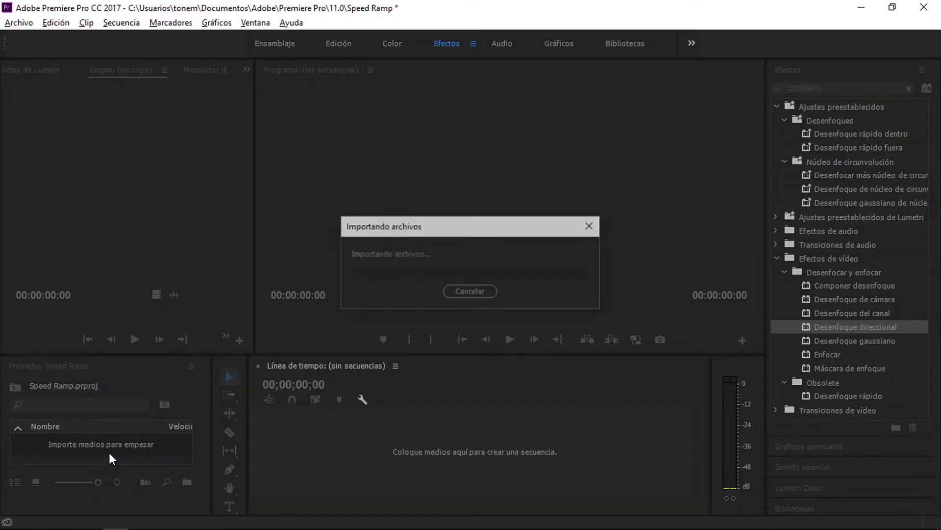
Step: Show the project clips as icons and preview Fast Forward.MP4 in the Source monitor
scroll(119, 468, down, 3)
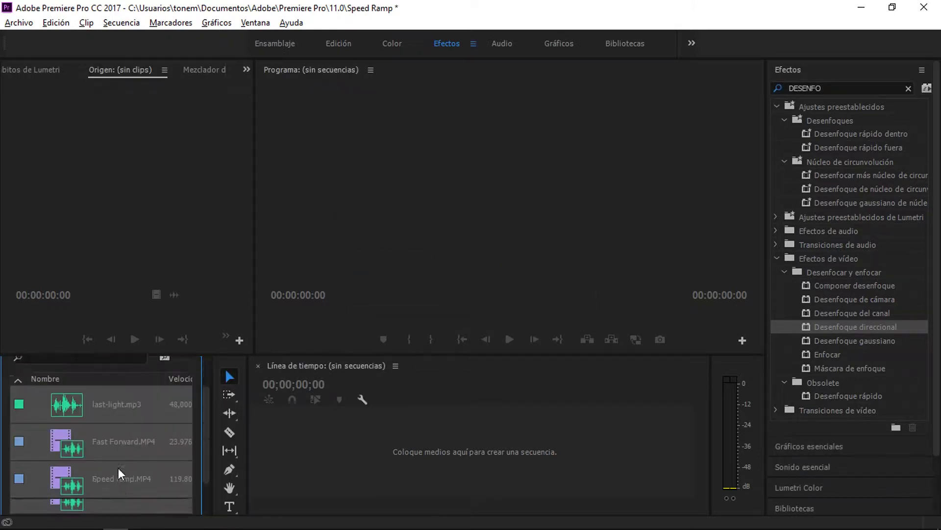
click(36, 499)
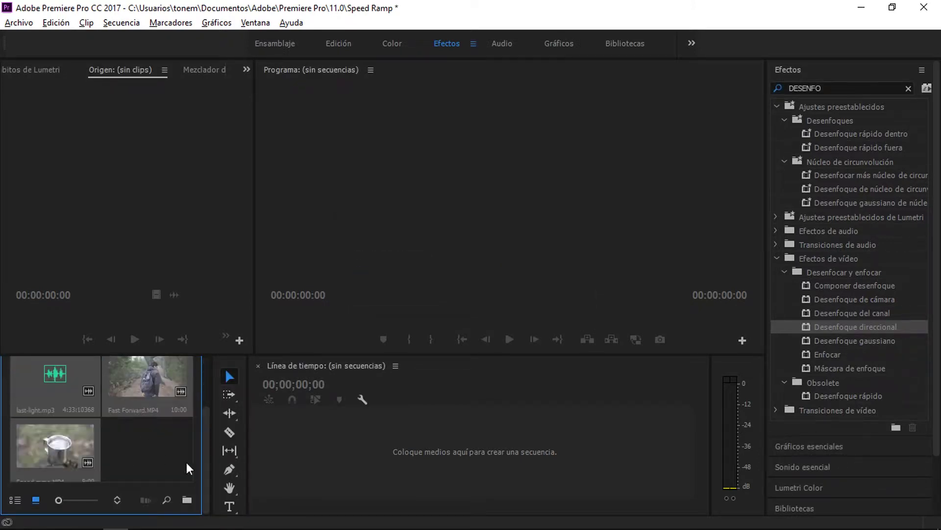
double_click(150, 394)
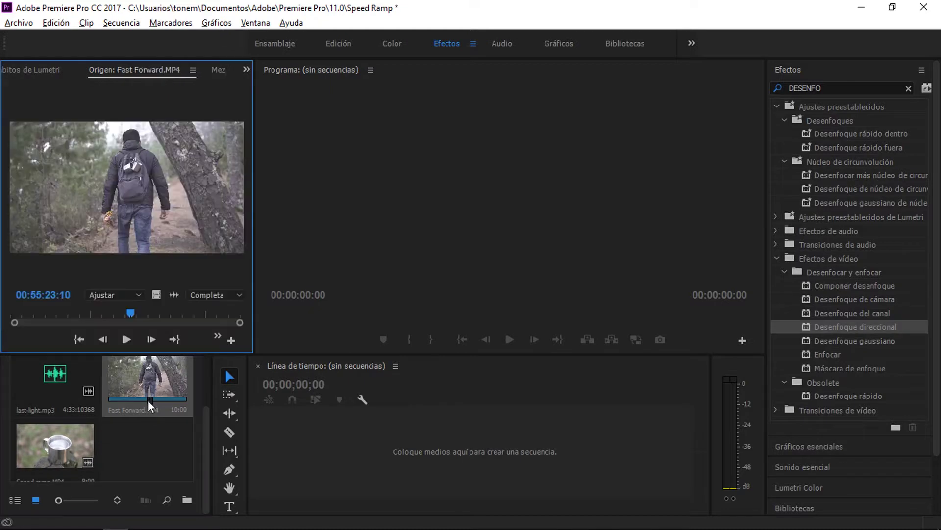
click(126, 338)
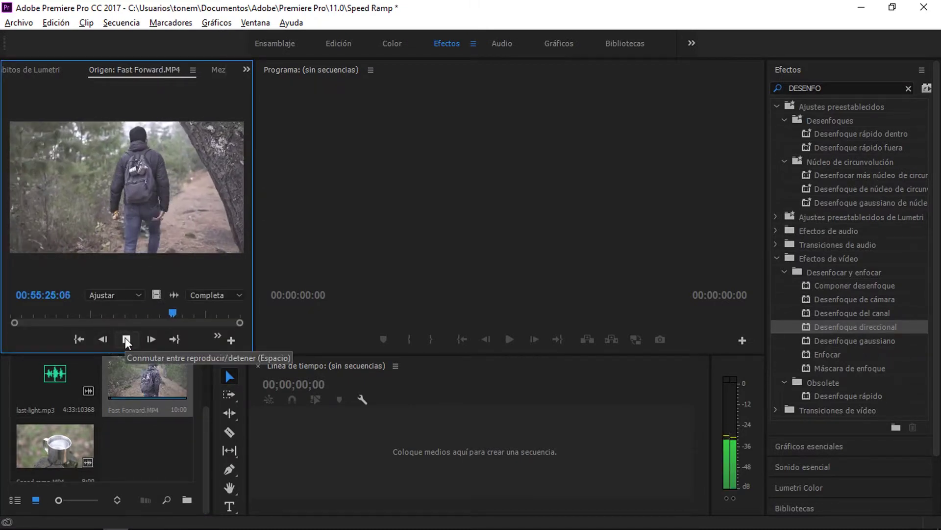
click(125, 337)
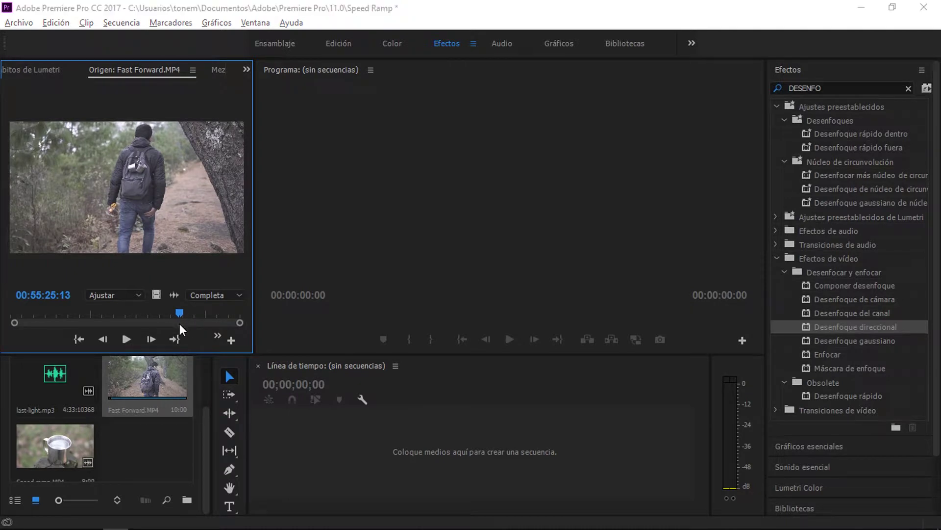
key(super)
key(super)
Step: Trim Fast Forward.MP4 in the Source monitor with an out point leaving 8:04
drag(184, 320, 3, 335)
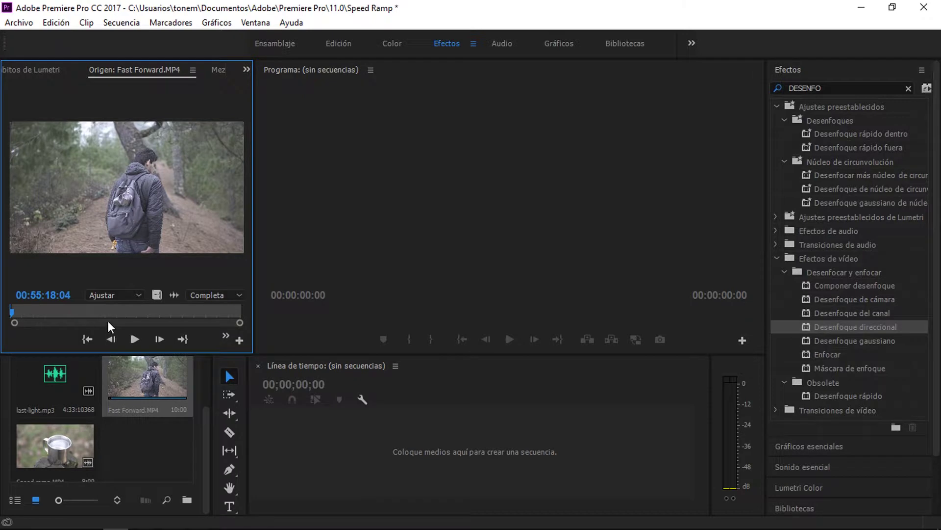
key(space)
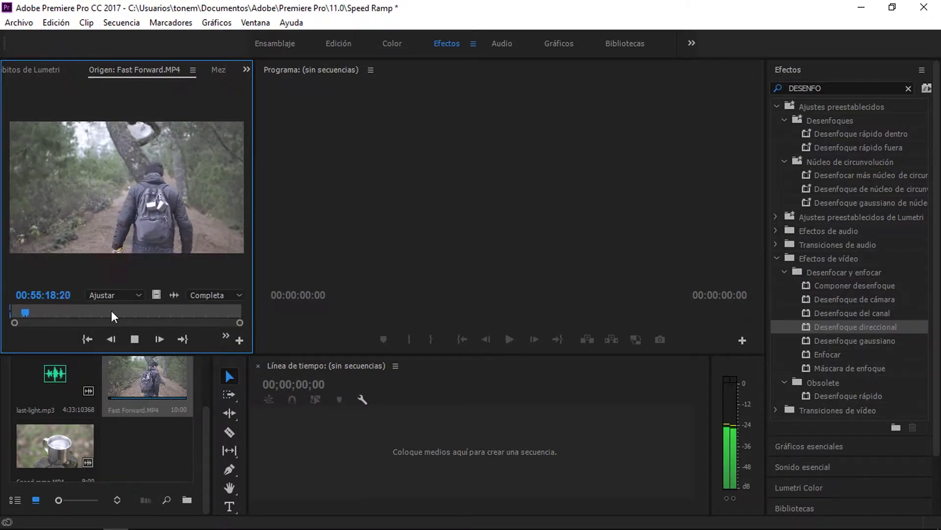
key(space)
drag(40, 311, 201, 316)
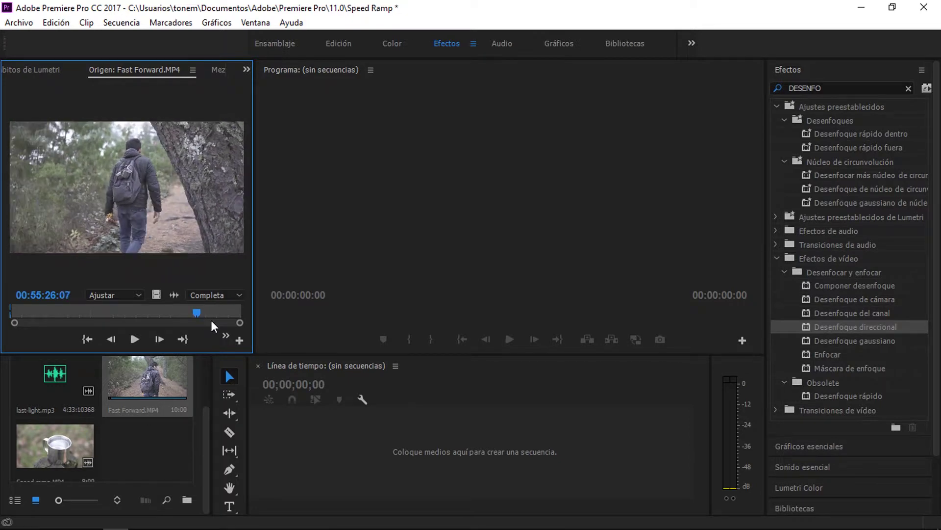
key(o)
Step: Create a Fast Forward sequence from the trimmed clip and play it back
drag(124, 164, 428, 426)
drag(352, 457, 346, 458)
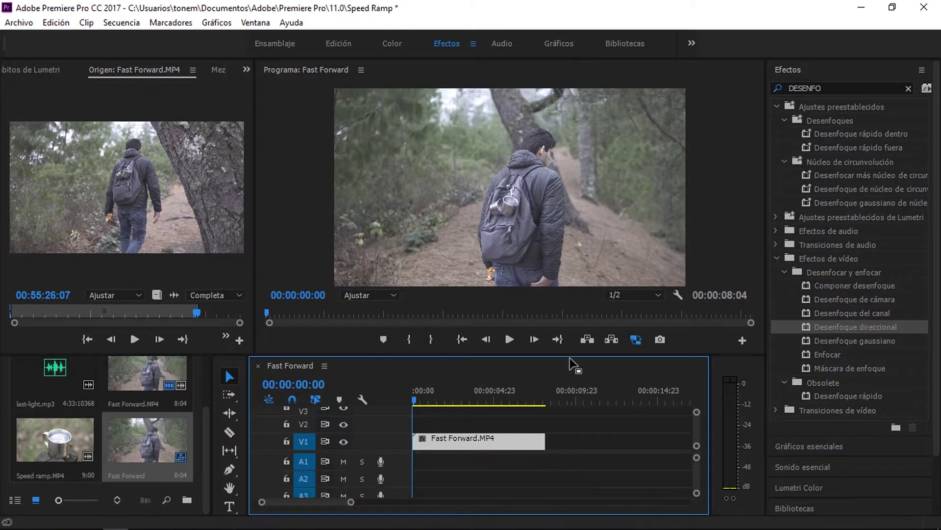
key(space)
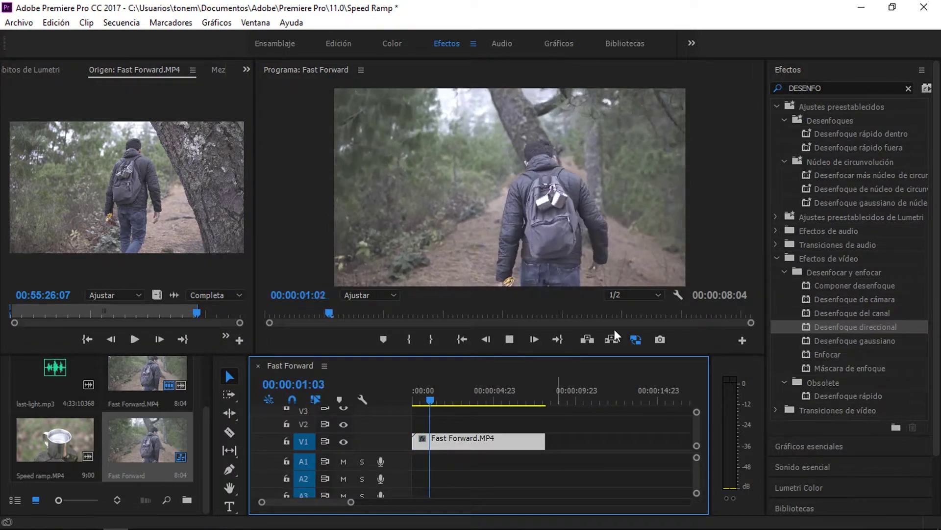
drag(446, 404, 414, 404)
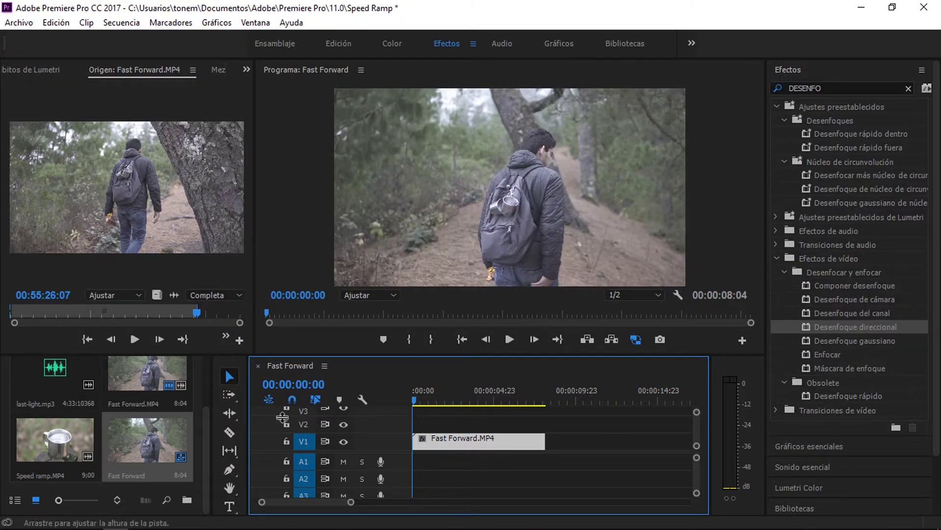
Step: Mark a 13-second section of last-light.mp3 ending at 00:01:40:09
double_click(41, 371)
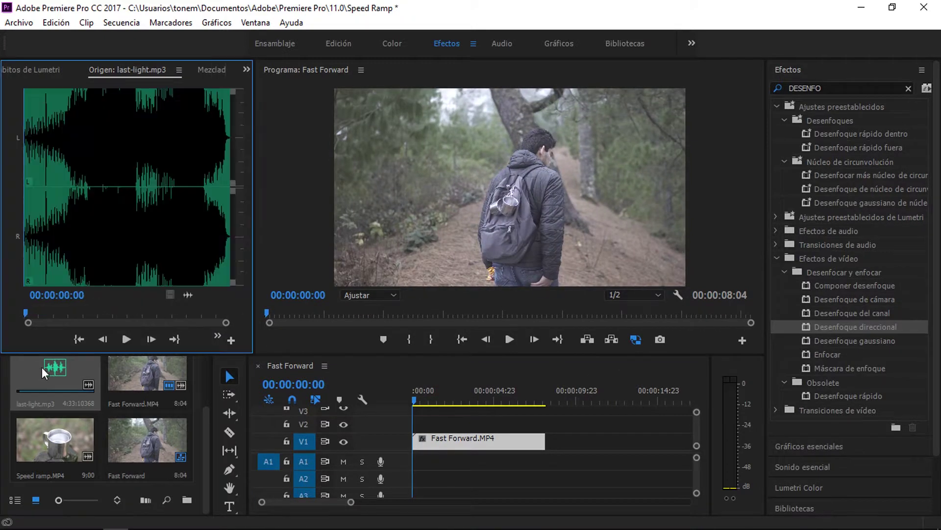
drag(43, 314, 50, 313)
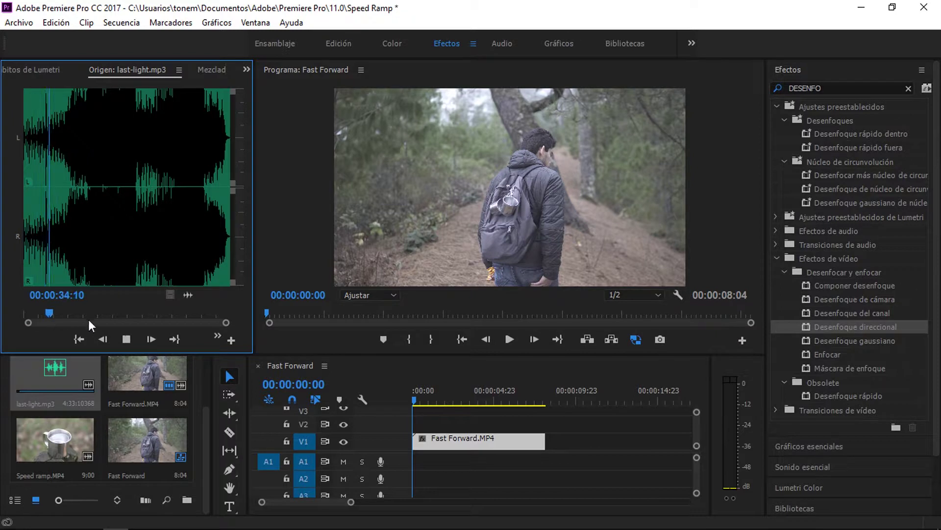
key(space)
key(space)
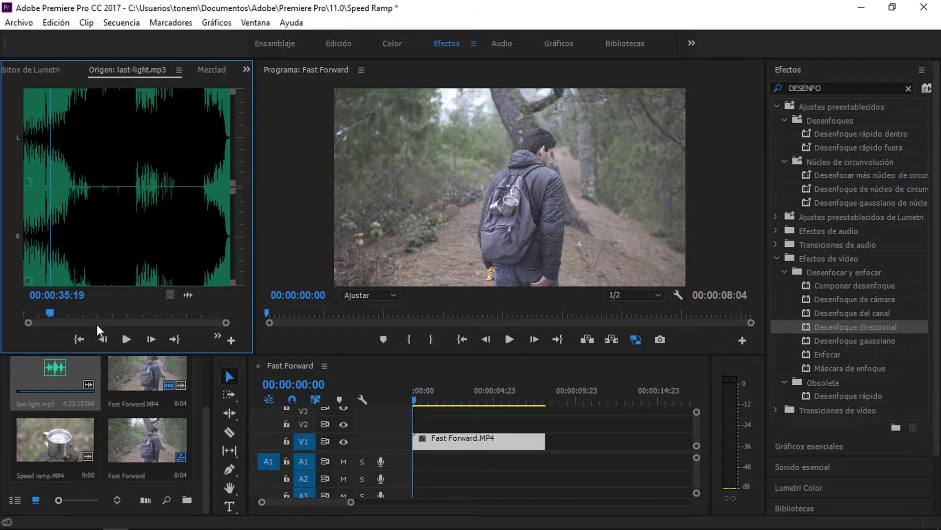
drag(58, 312, 89, 317)
key(space)
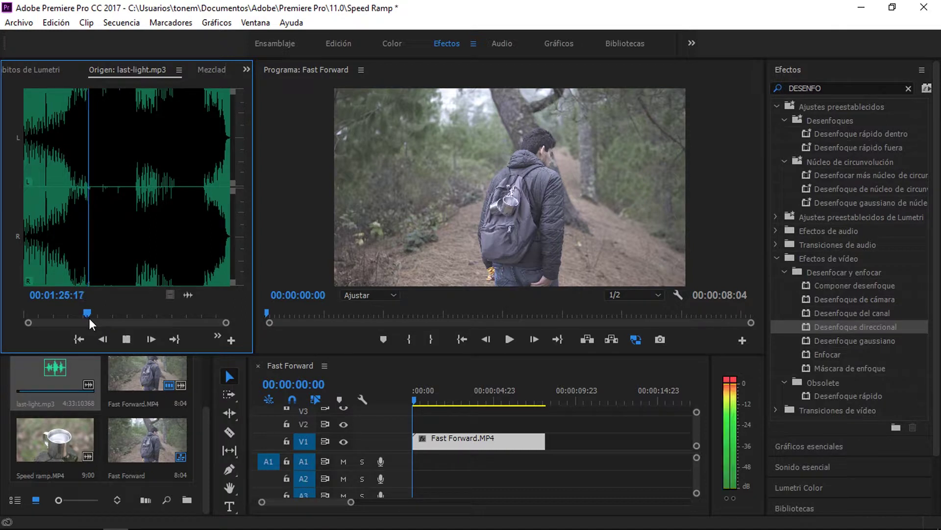
key(space)
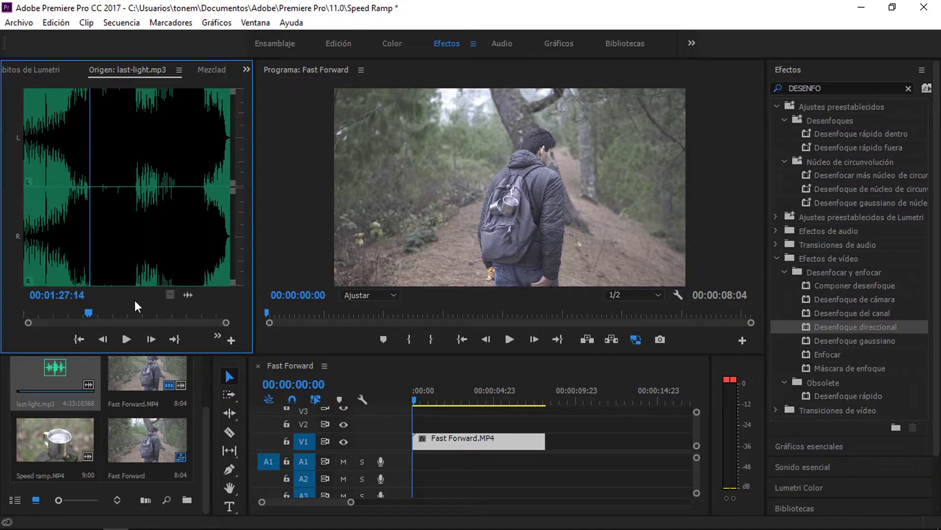
key(Left)
key(Left)
key(Left)
key(Left)
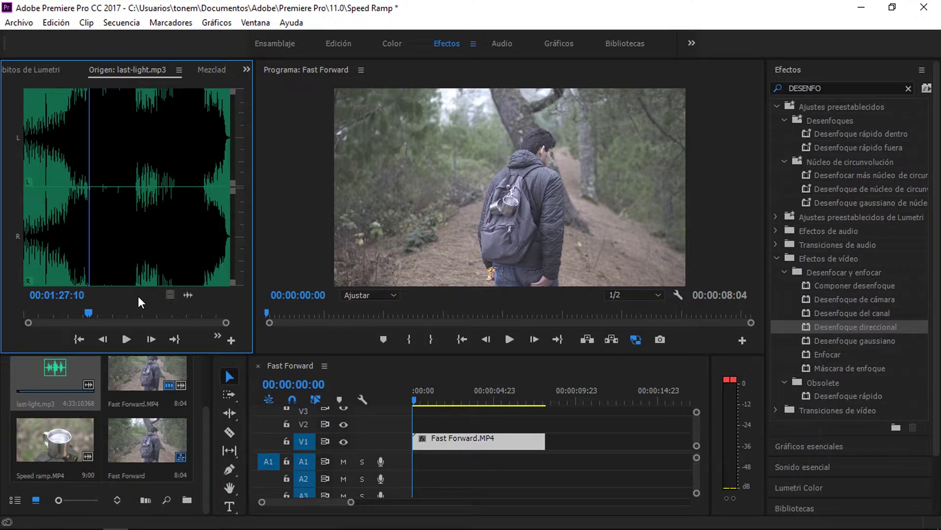
key(space)
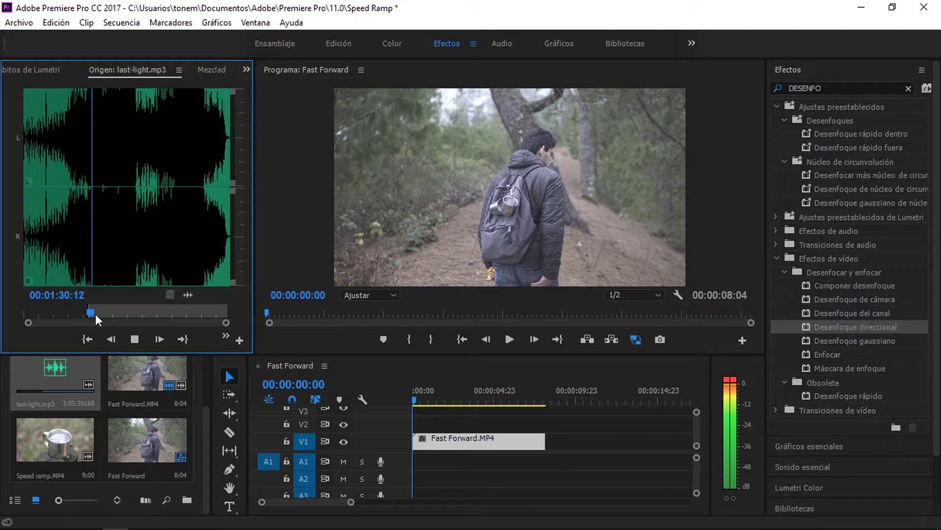
key(space)
drag(93, 313, 101, 314)
key(o)
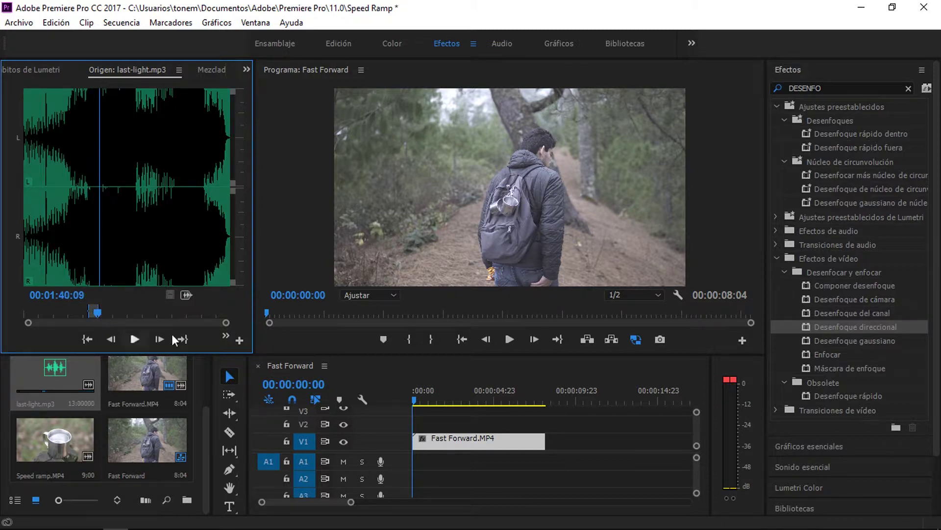
Step: Place the song section on audio track A1 and play the sequence with music
drag(186, 295, 551, 458)
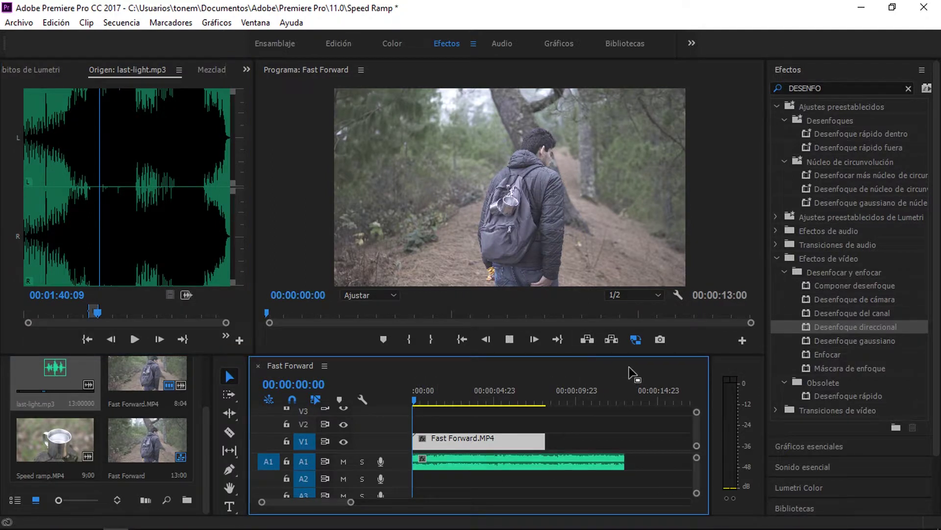
key(space)
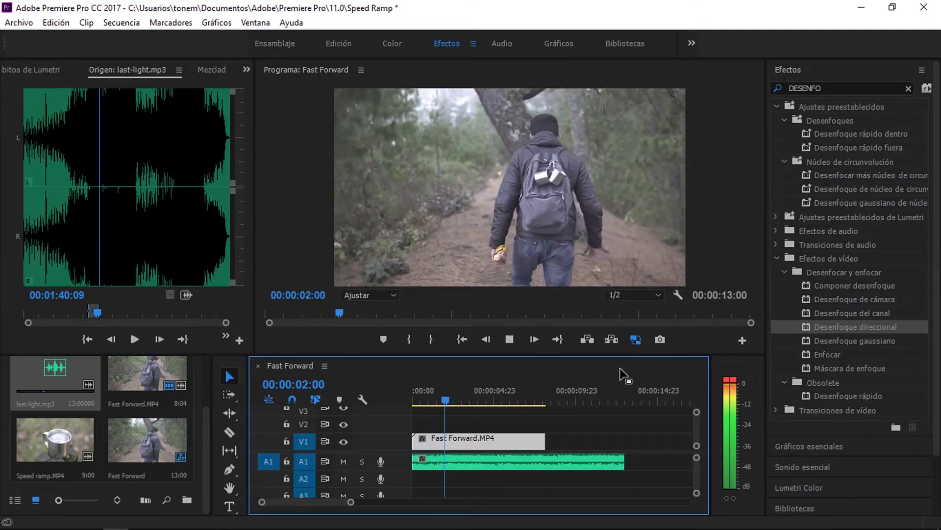
key(space)
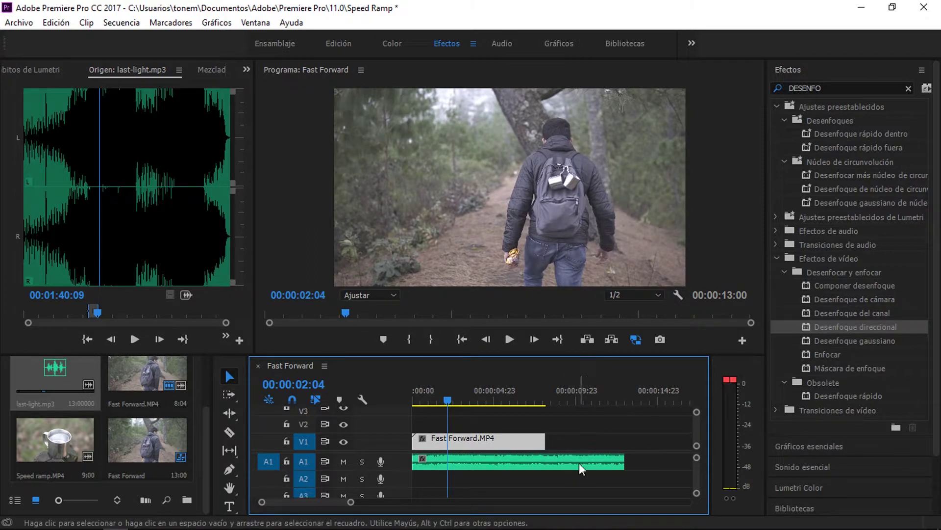
Step: Cut last-light.mp3 where the video ends and delete the leftover, leaving 00:00:08:04
key(c)
click(548, 461)
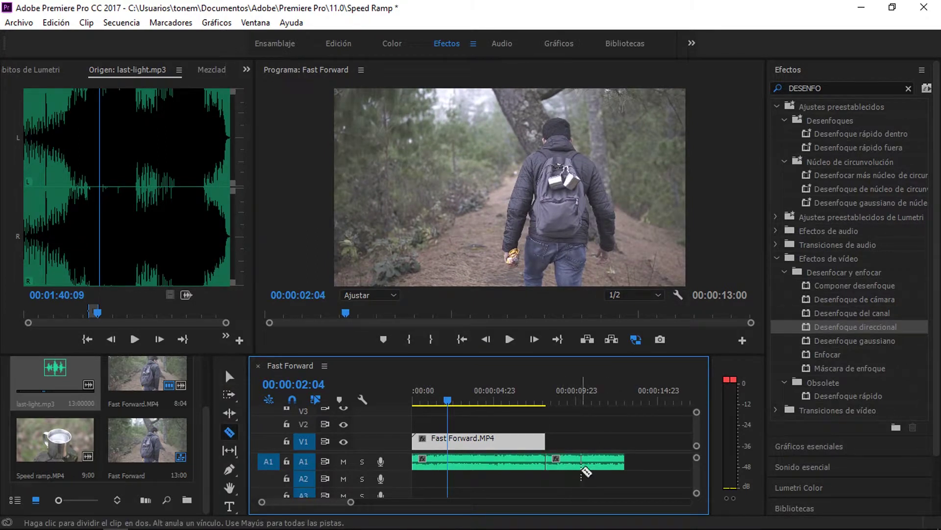
key(v)
click(584, 464)
key(Delete)
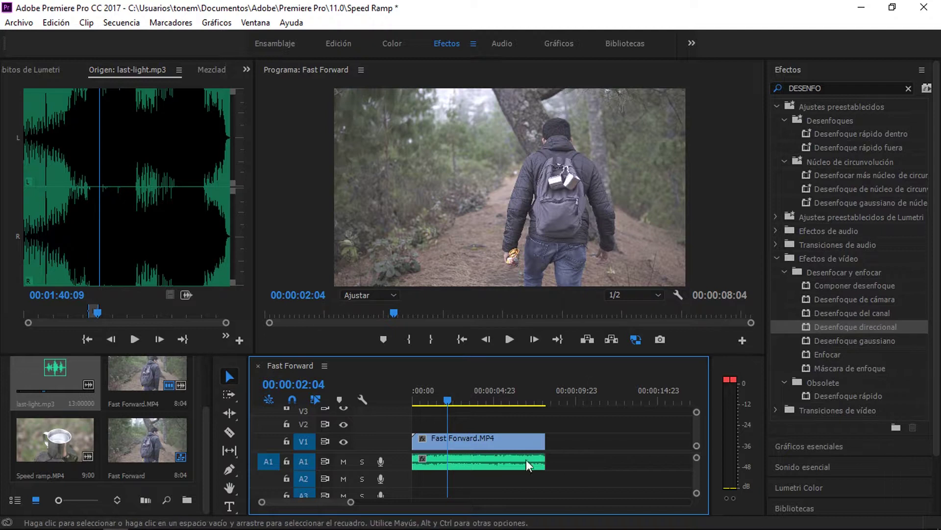
Step: Enlarge the A1 audio track and make the timeline panel taller
click(439, 395)
double_click(402, 468)
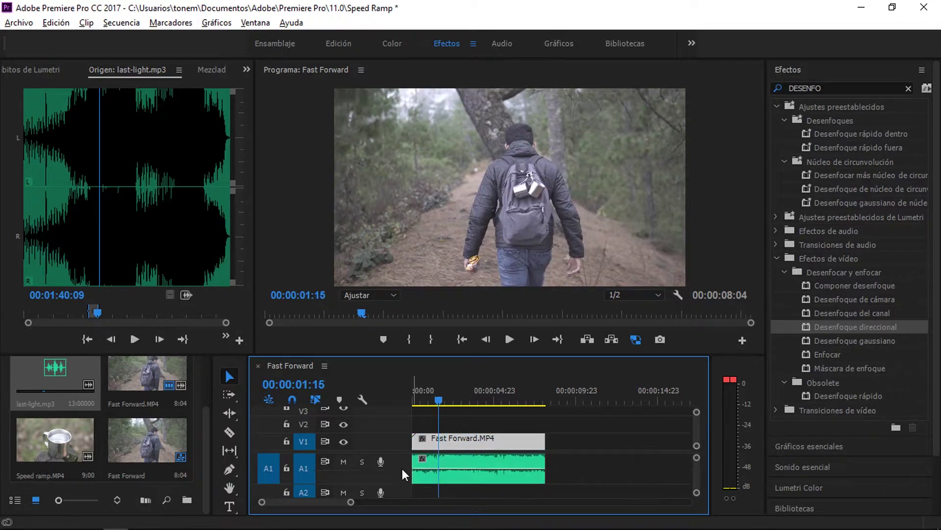
scroll(569, 468, up, 2)
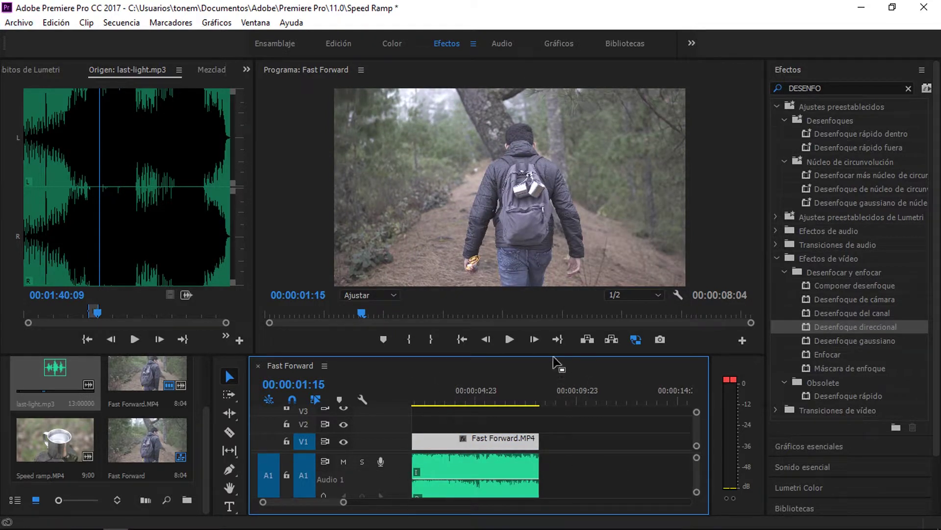
drag(553, 355, 539, 247)
scroll(460, 413, up, 3)
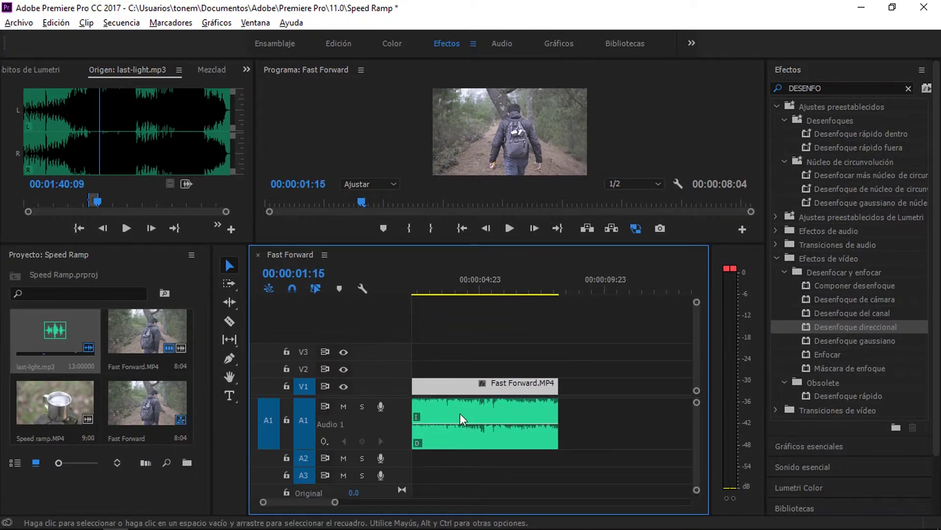
scroll(402, 427, up, 2)
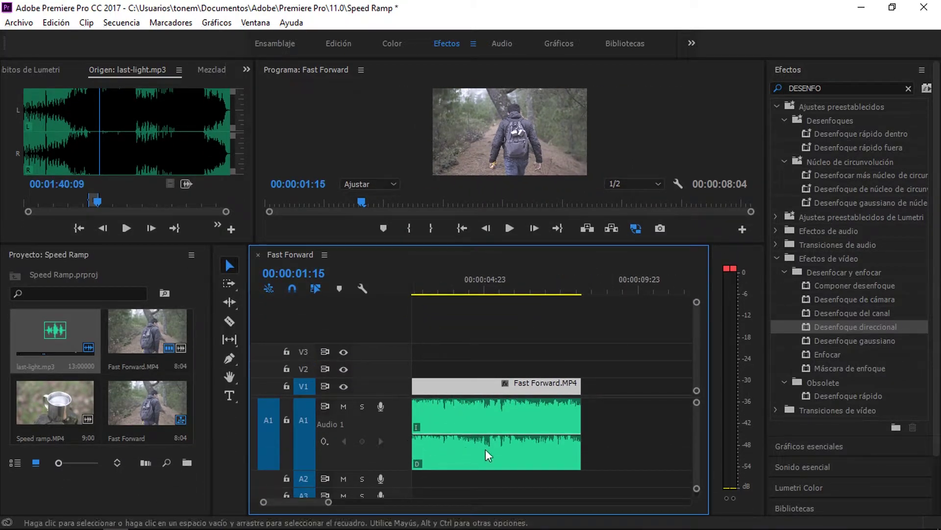
Step: Park the playhead at 00:00:01:12 with the A1 audio clip selected
key(space)
click(501, 440)
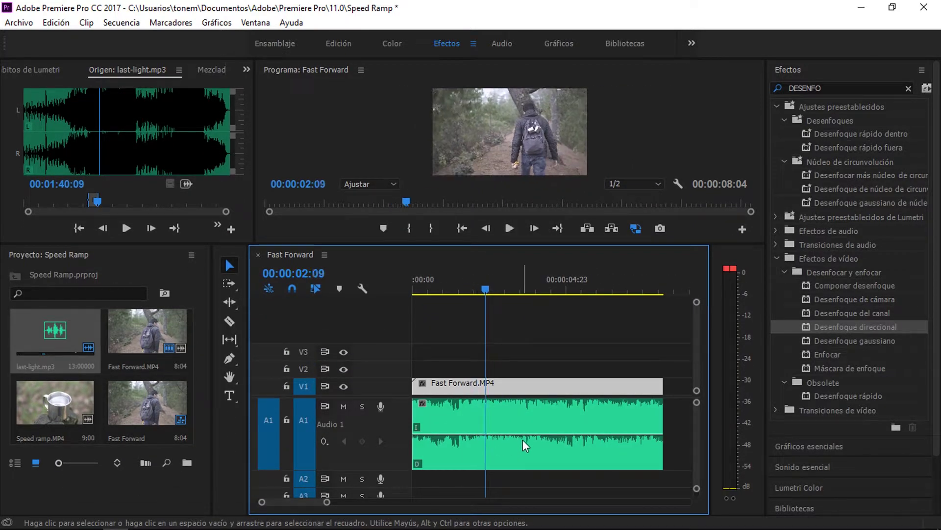
key(space)
key(space)
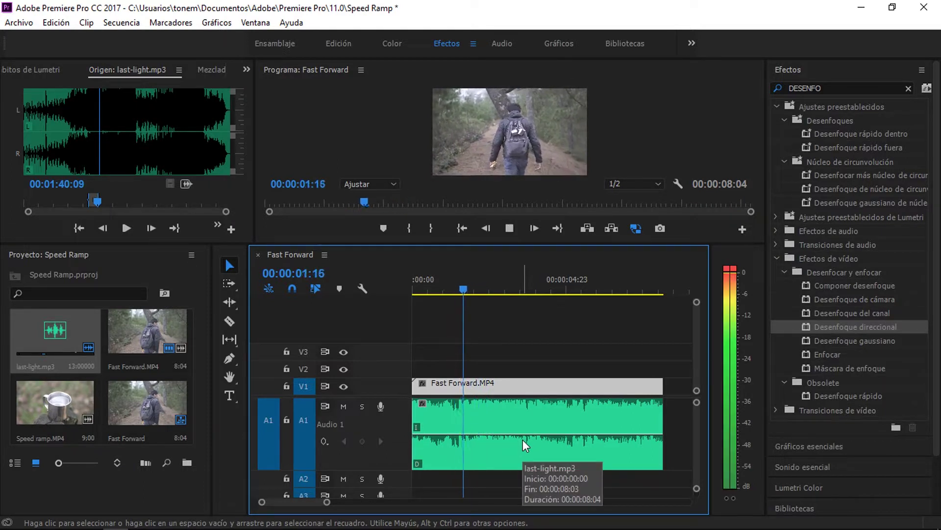
key(Left)
key(Left)
key(Left)
key(Left)
key(Right)
key(Right)
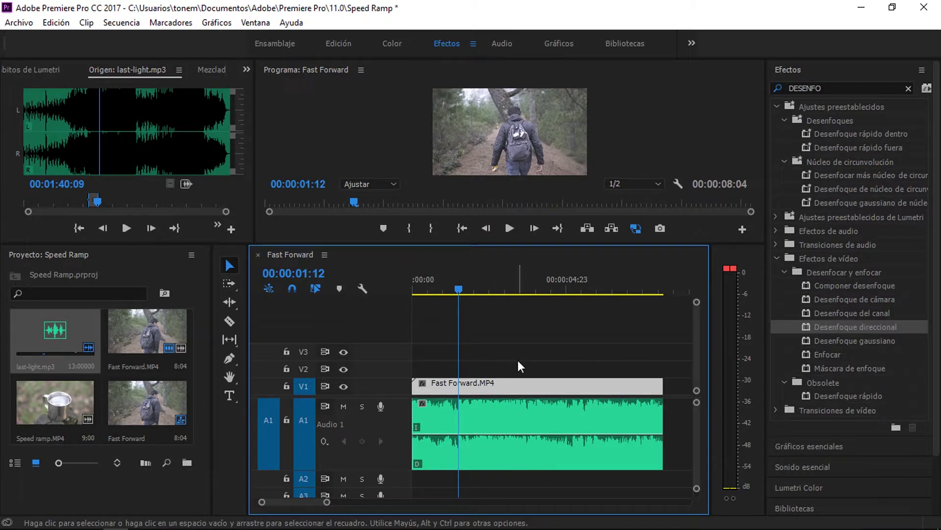
Step: Razor the V1 Fast Forward clip at 00:00:01:12 and 00:00:05:00
key(c)
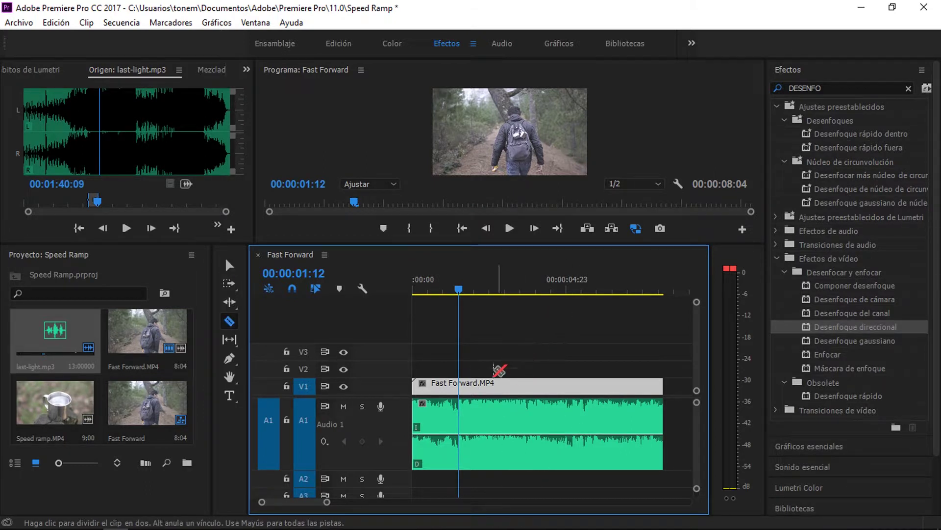
click(460, 385)
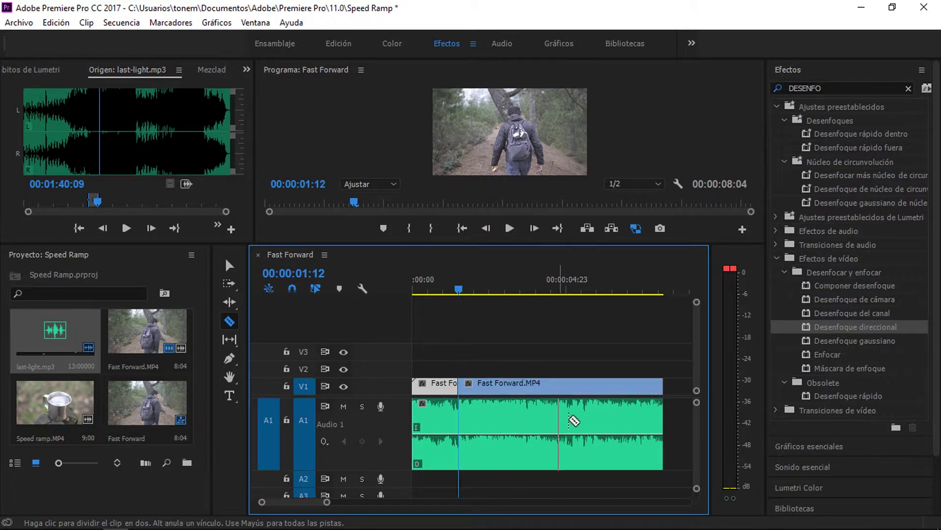
key(space)
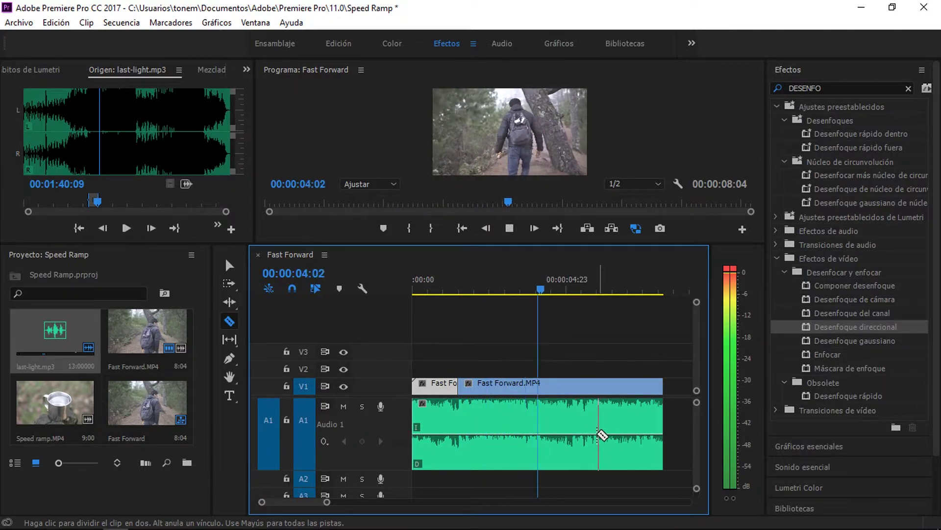
key(space)
key(minus)
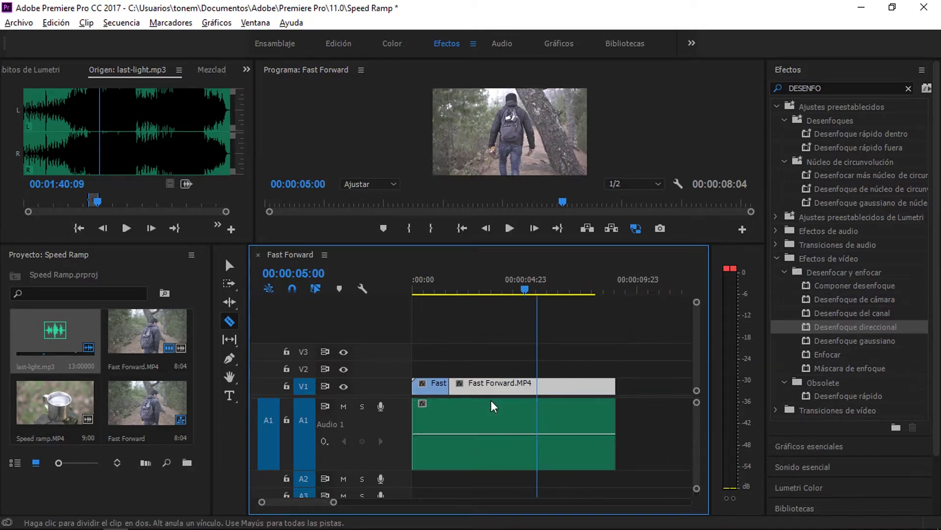
click(497, 386)
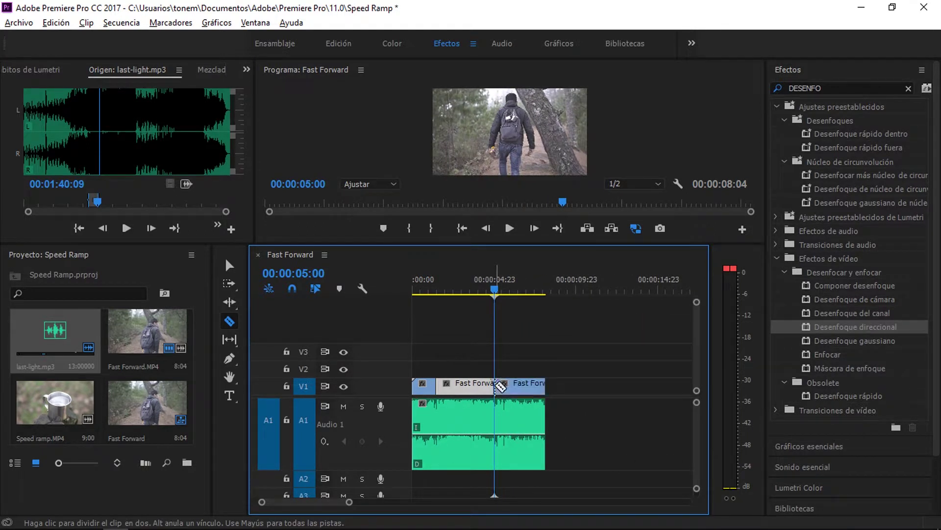
double_click(381, 441)
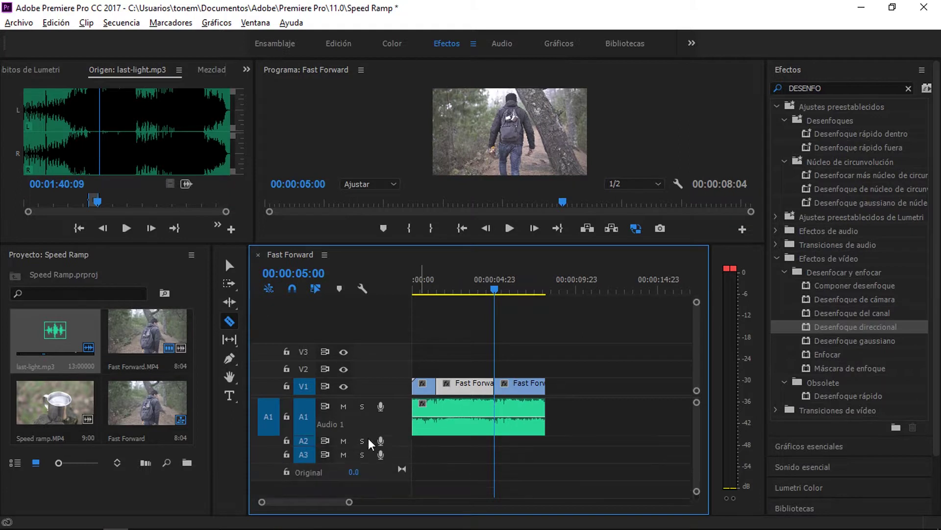
Step: Expand V1 and show the middle piece's Time Remapping speed line
double_click(396, 389)
scroll(396, 388, up, 2)
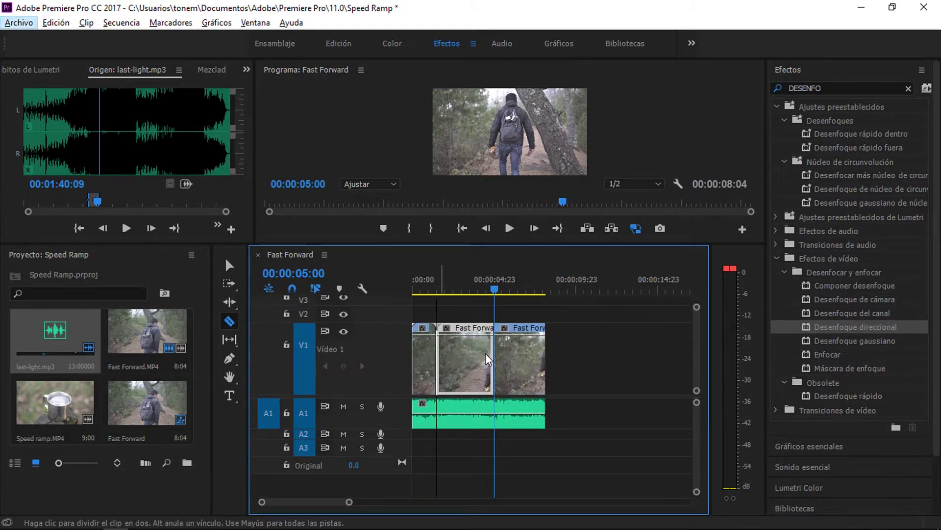
drag(529, 246, 530, 303)
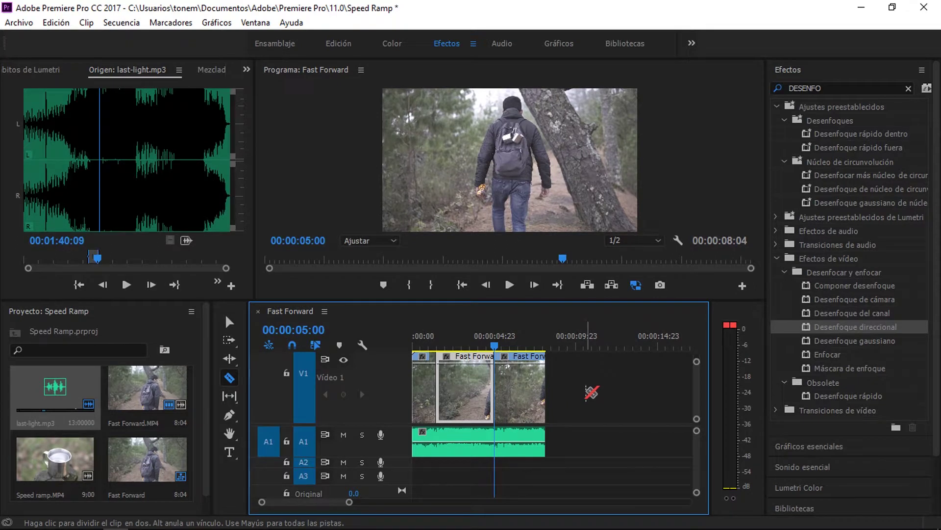
key(v)
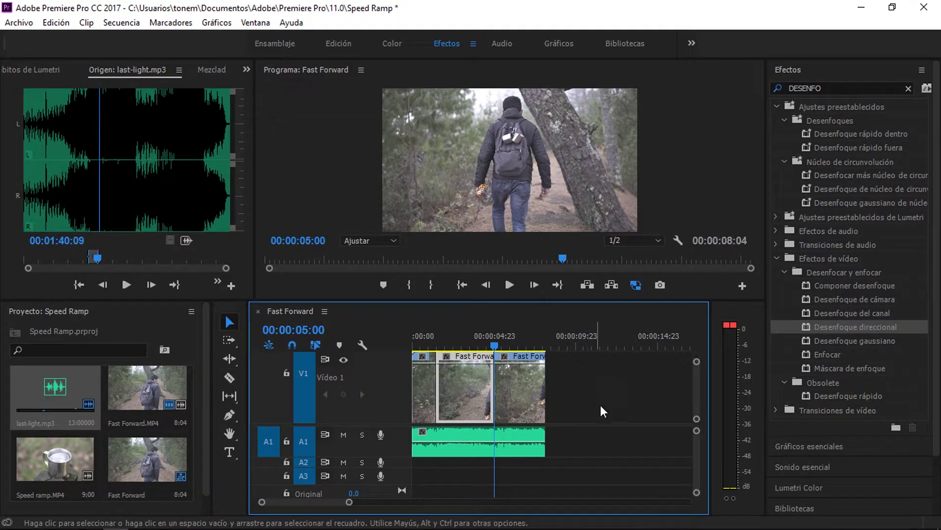
right_click(446, 357)
mouse_move(497, 397)
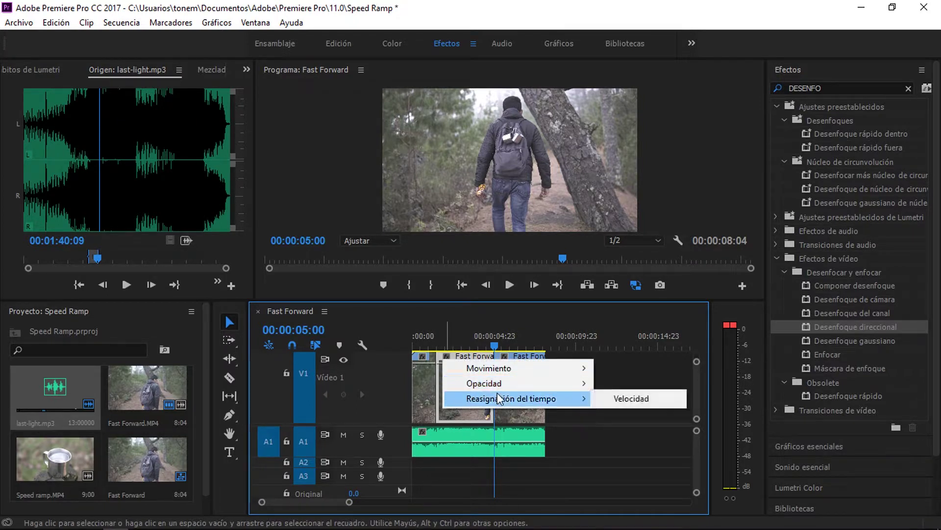
click(638, 398)
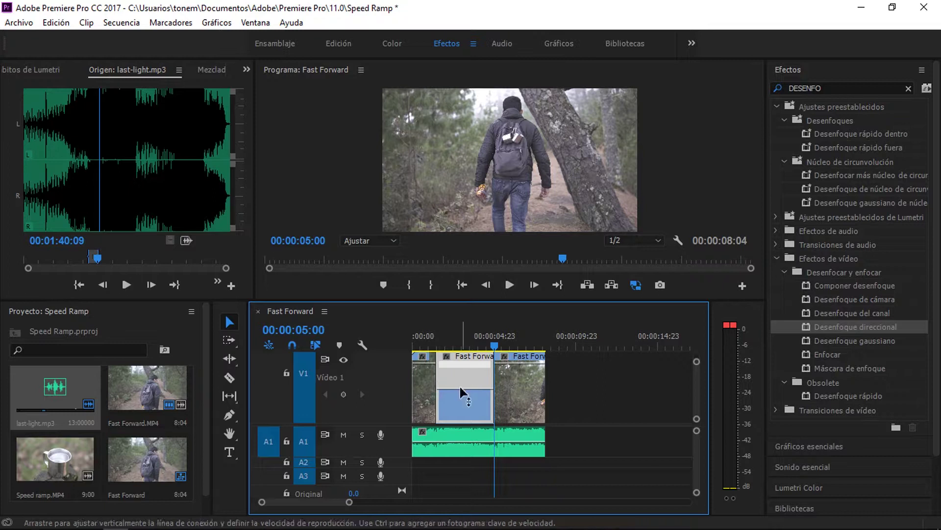
Step: Raise the middle piece's speed rubber band to about 621%
key(minus)
key(minus)
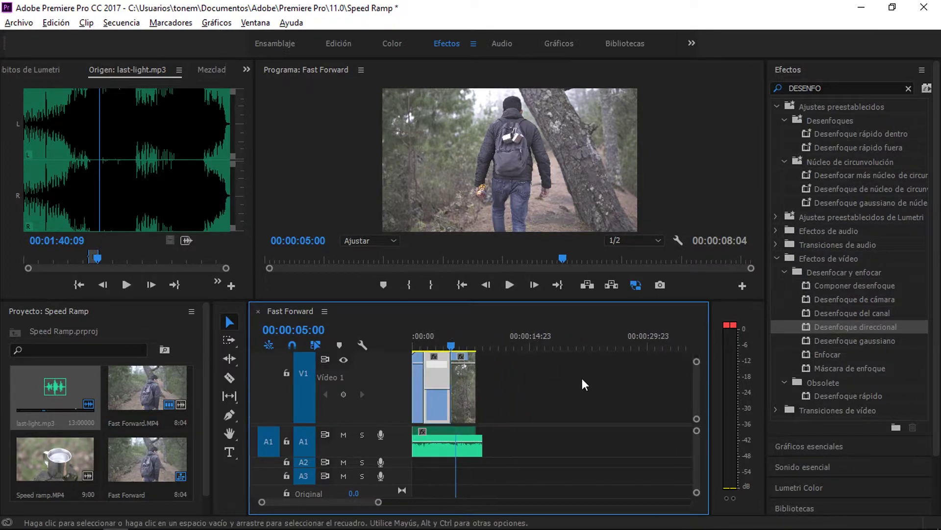
scroll(579, 379, down, 5)
key(equal)
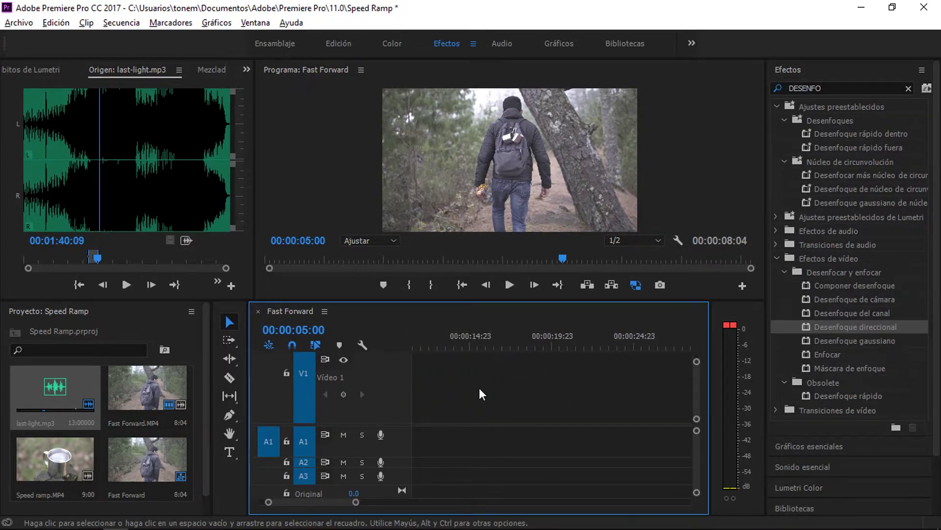
scroll(478, 388, up, 5)
key(minus)
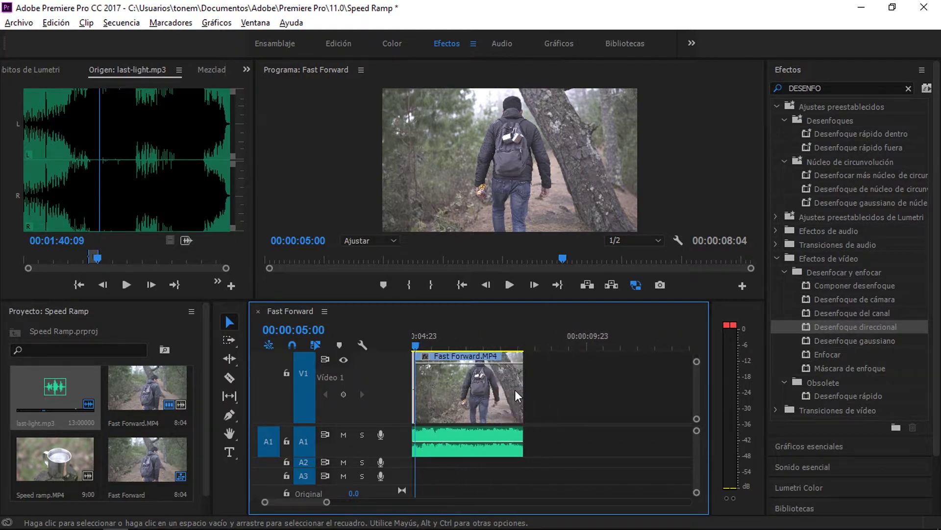
scroll(515, 389, up, 3)
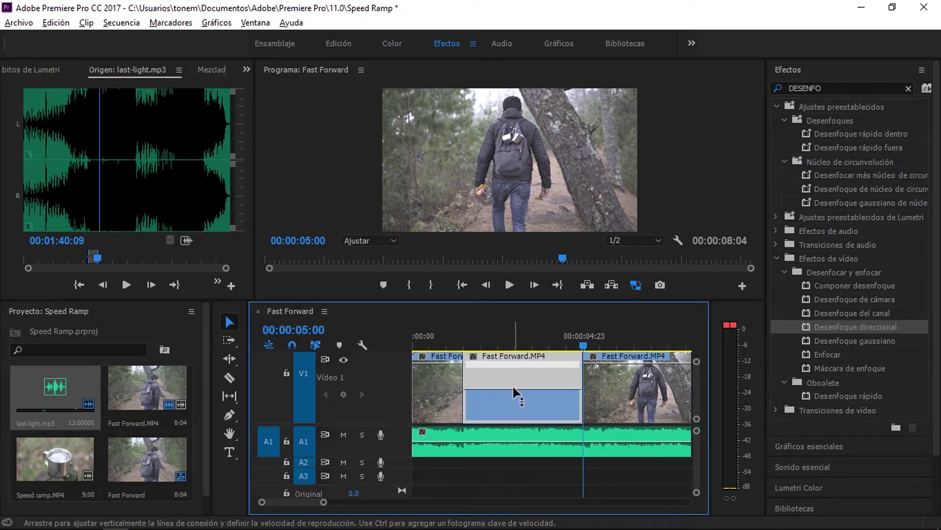
drag(513, 385, 504, 365)
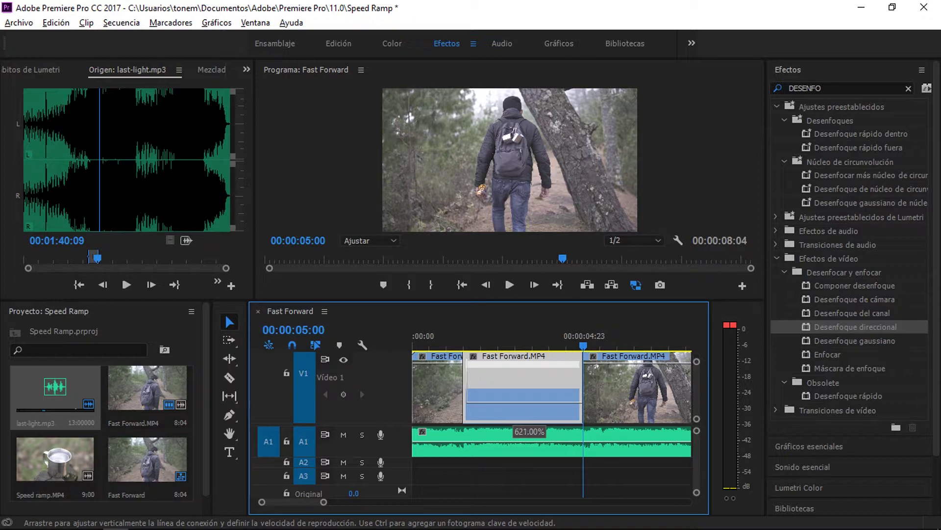
drag(505, 363, 505, 361)
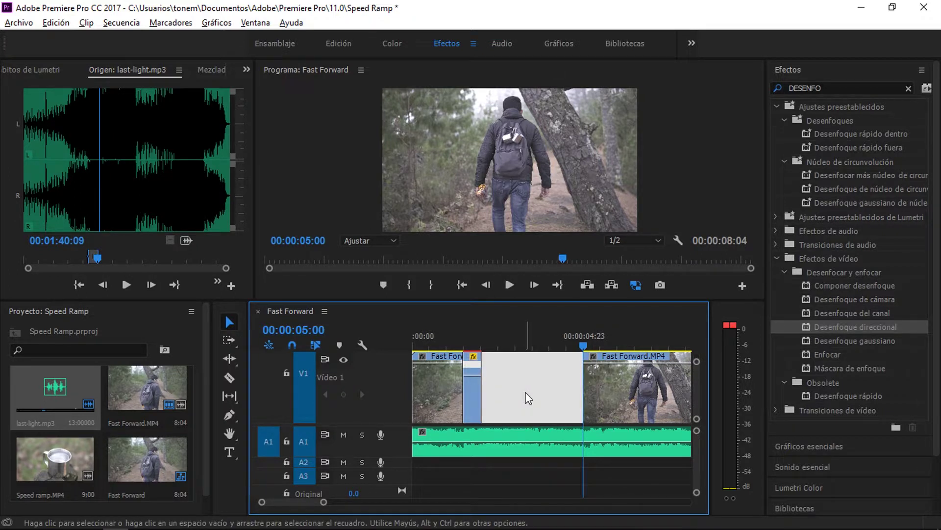
Step: Delete the gap after the fast section and play back the edited sequence
key(Delete)
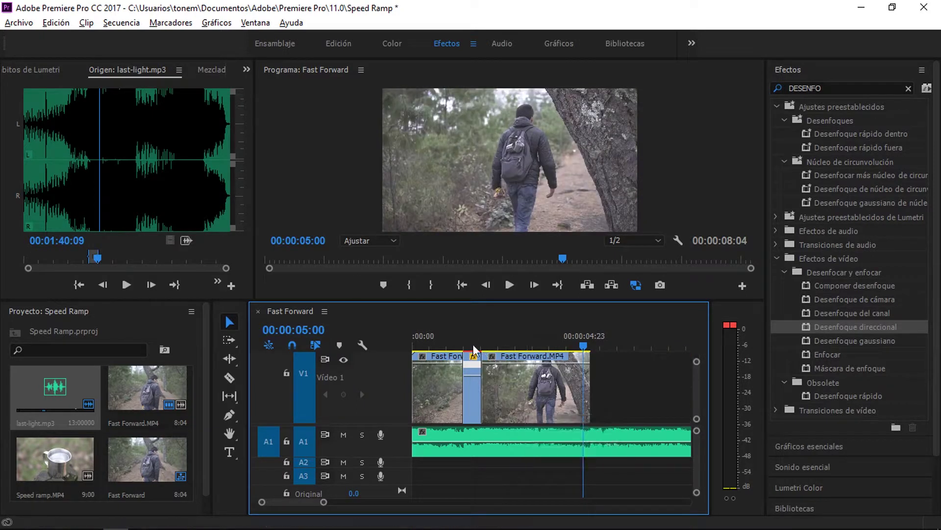
key(minus)
key(minus)
scroll(357, 384, up, 3)
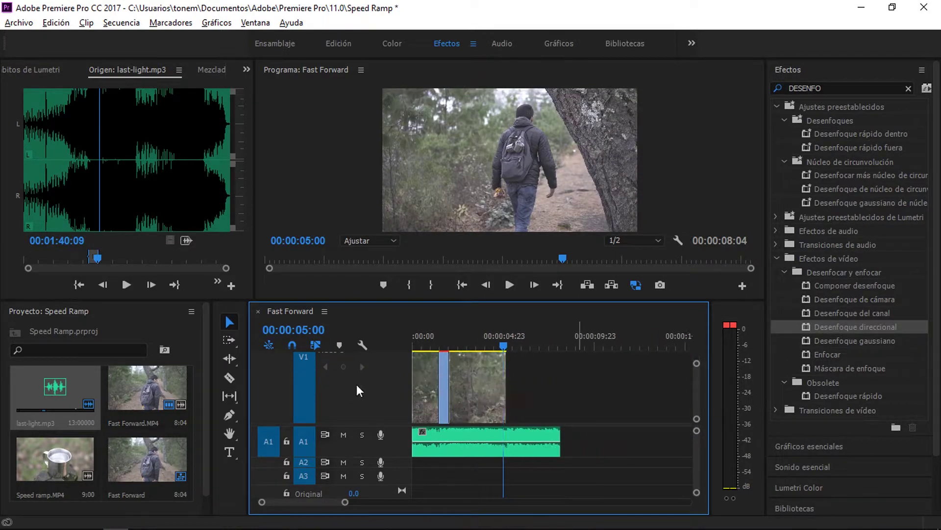
click(416, 348)
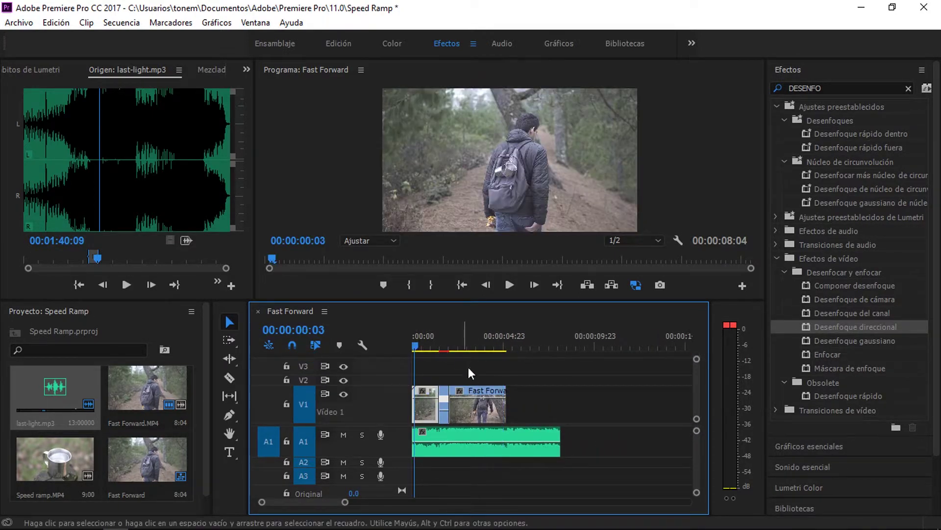
key(space)
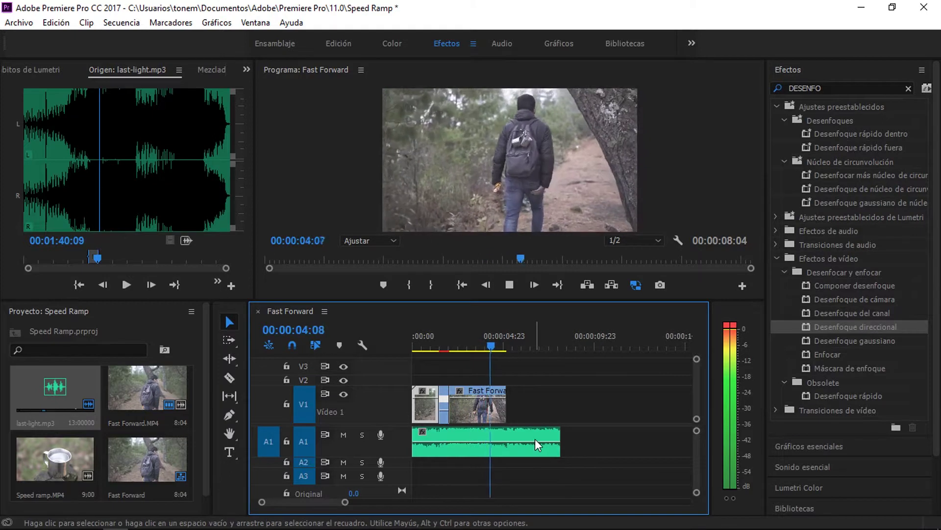
key(space)
Step: Cut the music where the video ends at 00:00:04:08 and delete the leftover
key(c)
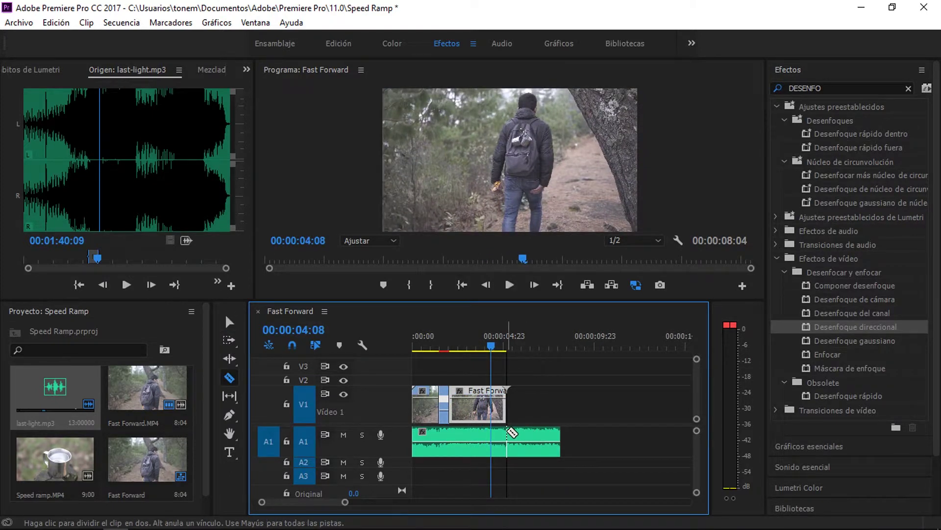
click(512, 432)
key(v)
click(540, 449)
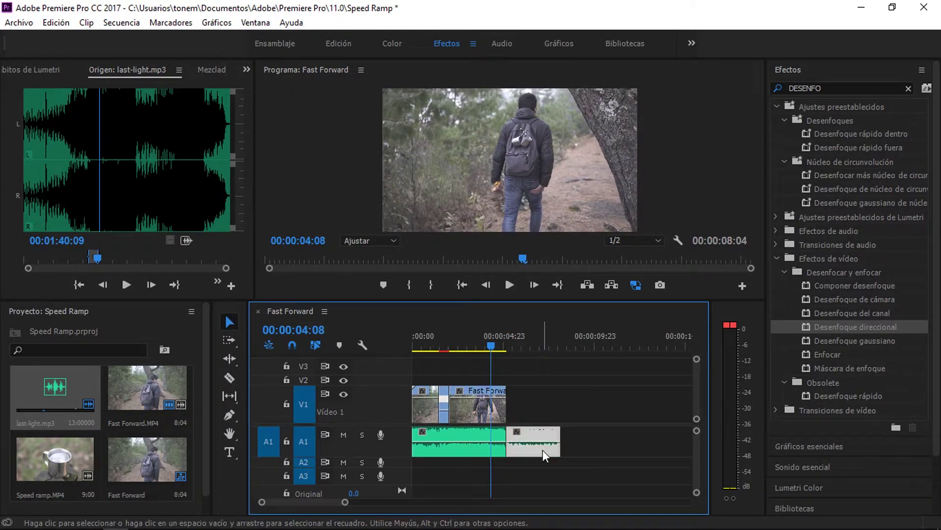
key(Delete)
key(space)
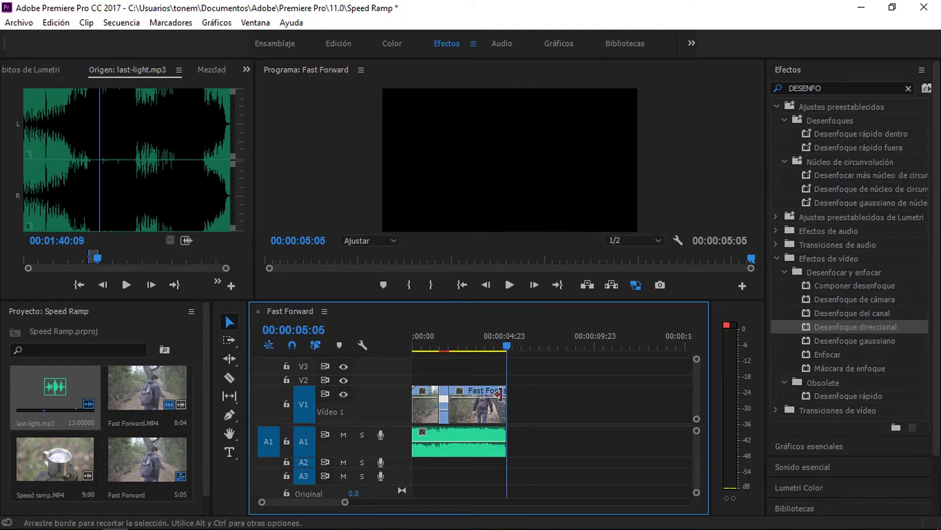
Step: Enlarge the program monitor and replay the sequence from the start
click(419, 349)
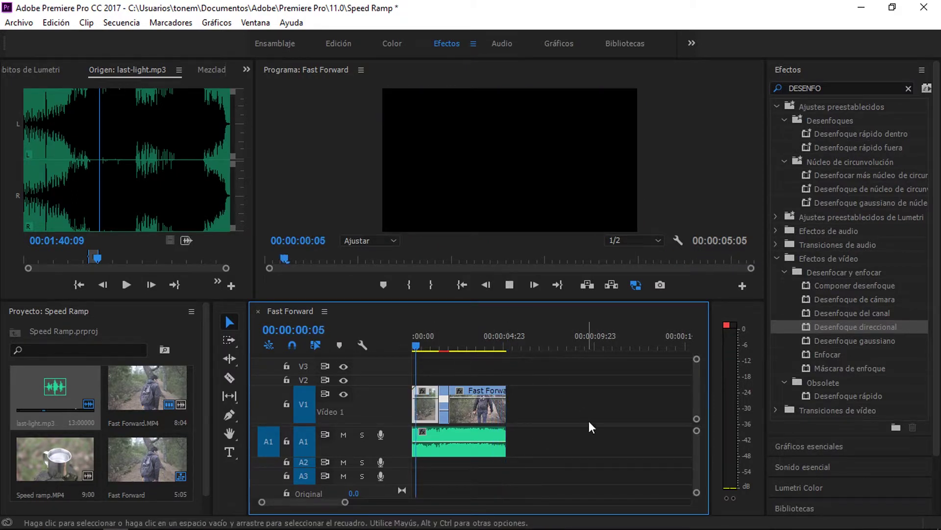
key(space)
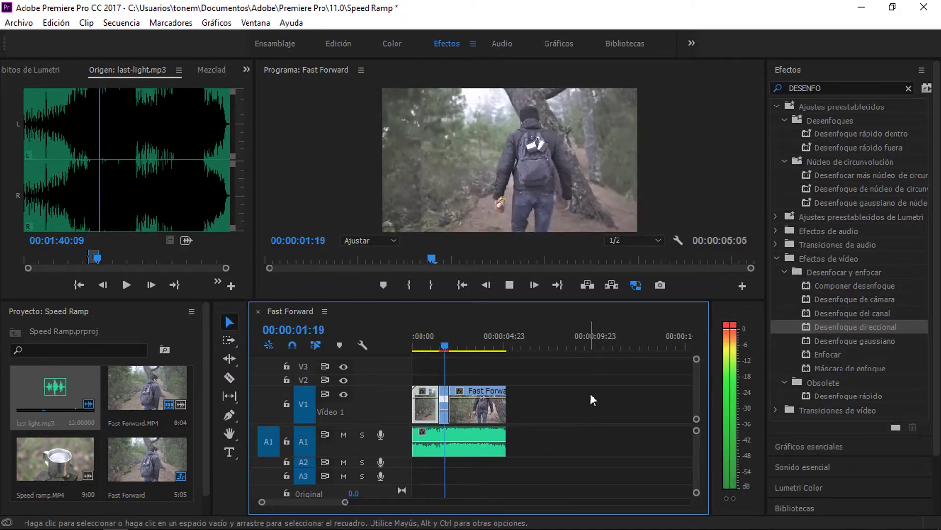
key(space)
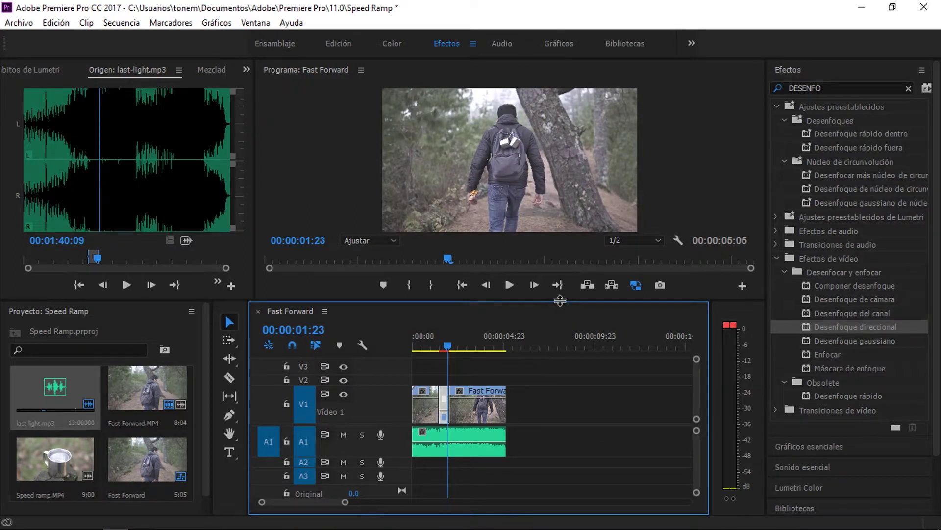
drag(560, 300, 559, 395)
key(Home)
key(space)
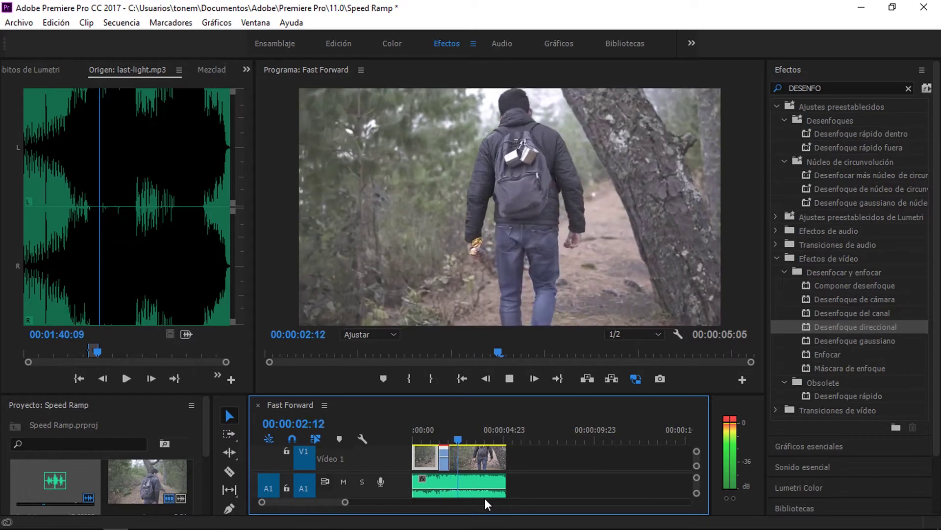
key(space)
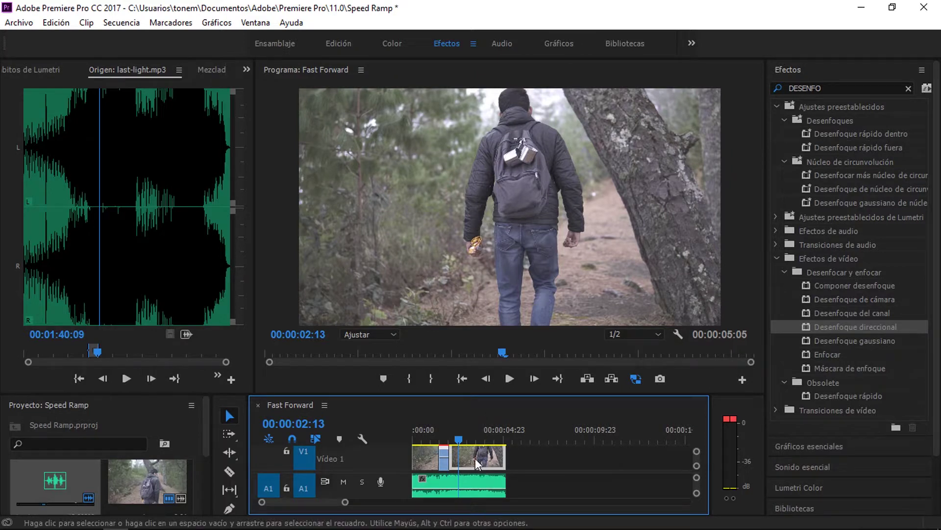
Step: Select the V1 and A1 clips and delete them from the timeline
drag(494, 394, 494, 335)
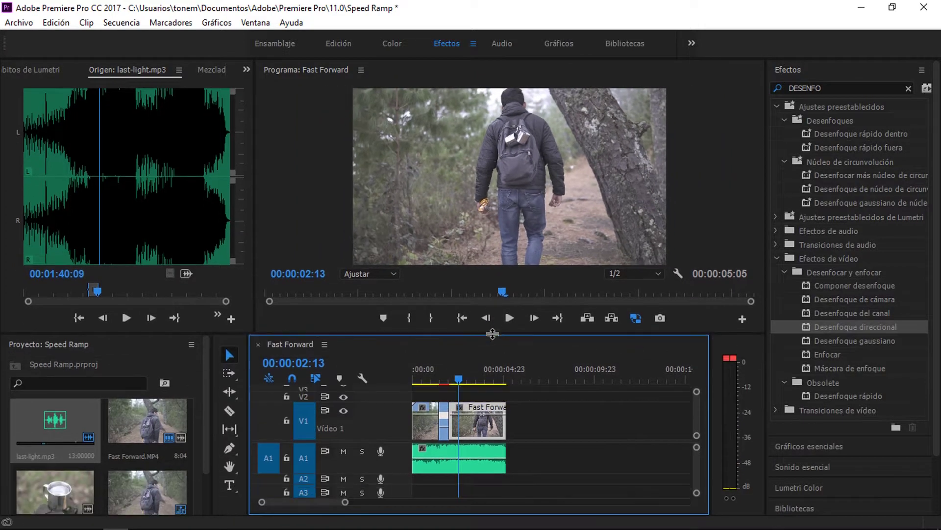
drag(527, 468, 416, 409)
key(Delete)
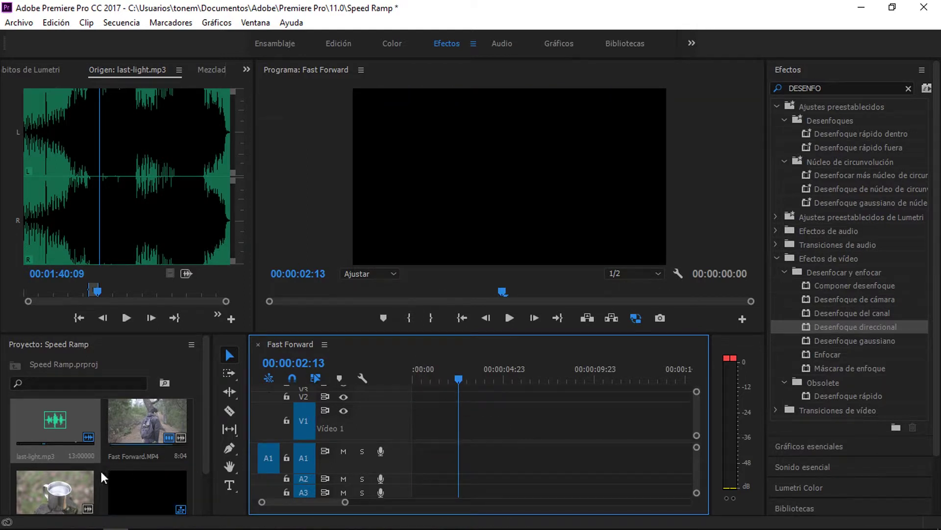
Step: Preview Speed ramp.MP4, the metal cup footage, in the Source monitor
double_click(81, 477)
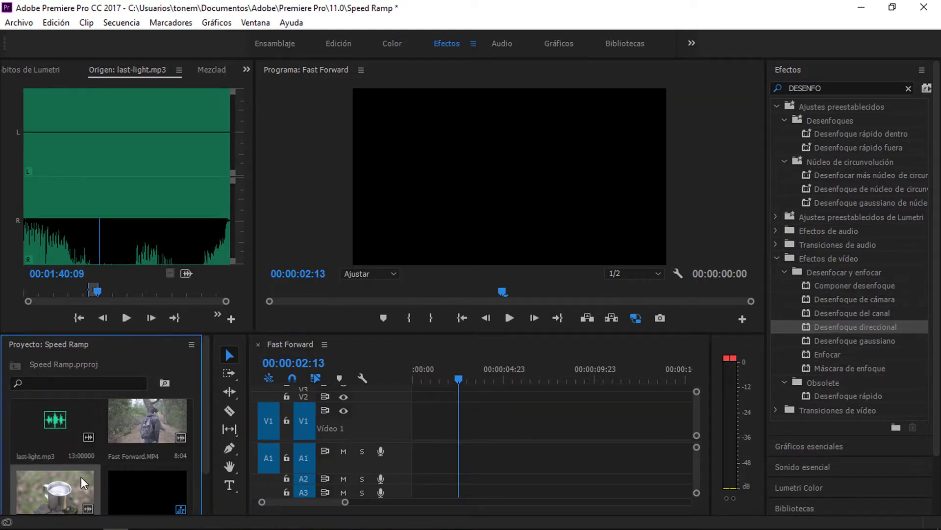
click(128, 317)
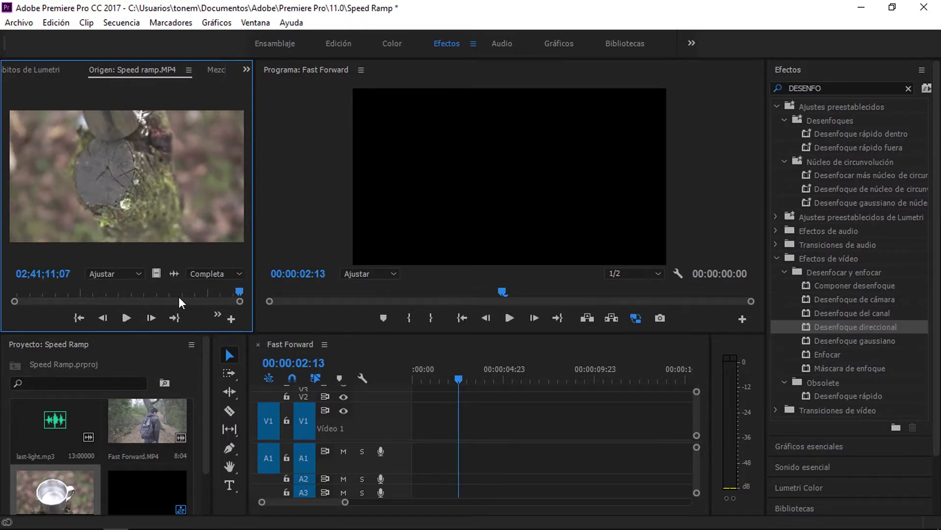
drag(236, 291, 16, 304)
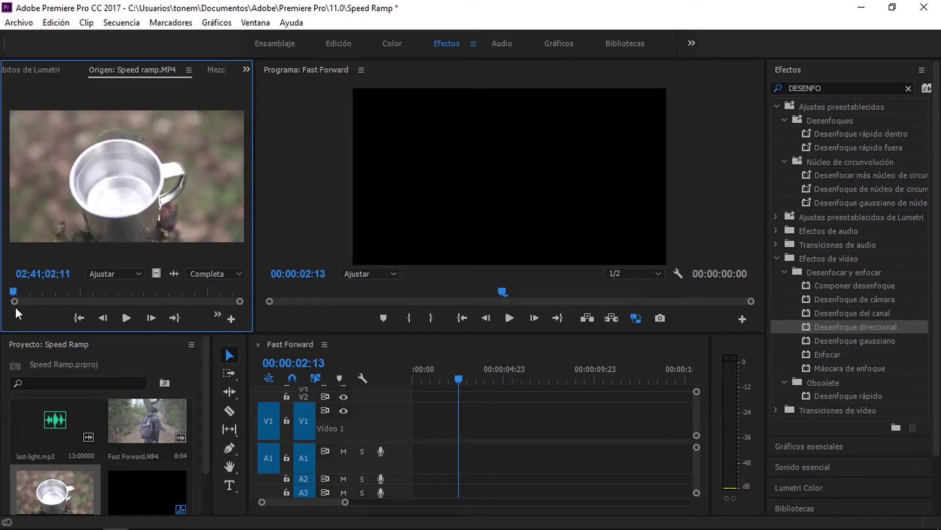
click(130, 318)
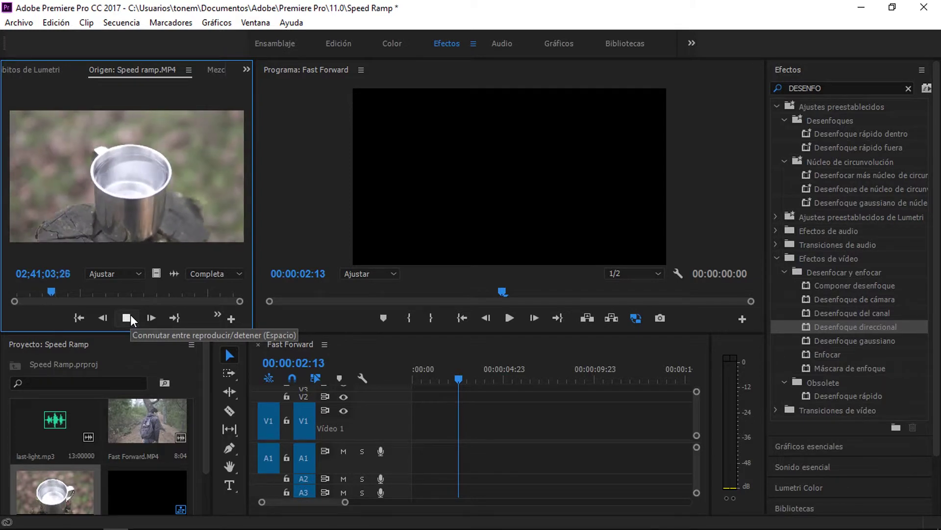
click(125, 316)
drag(69, 291, 22, 298)
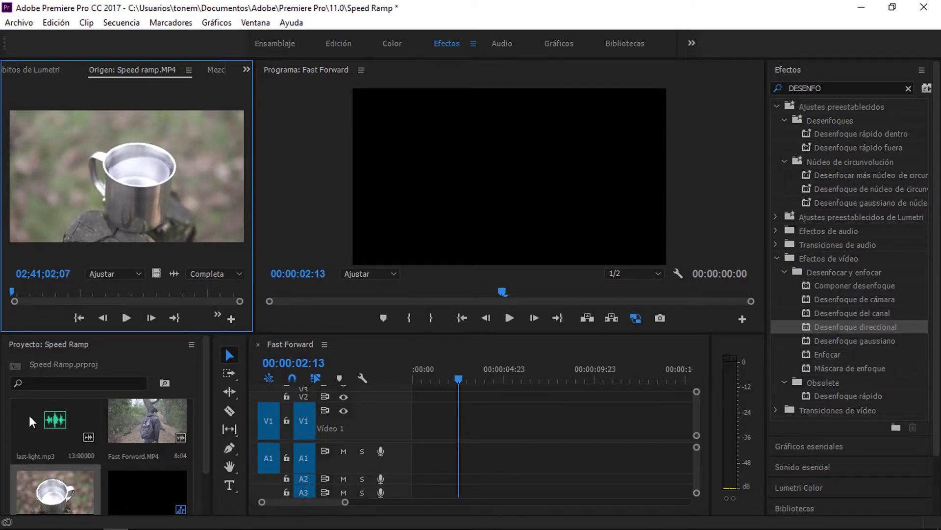
right_click(61, 490)
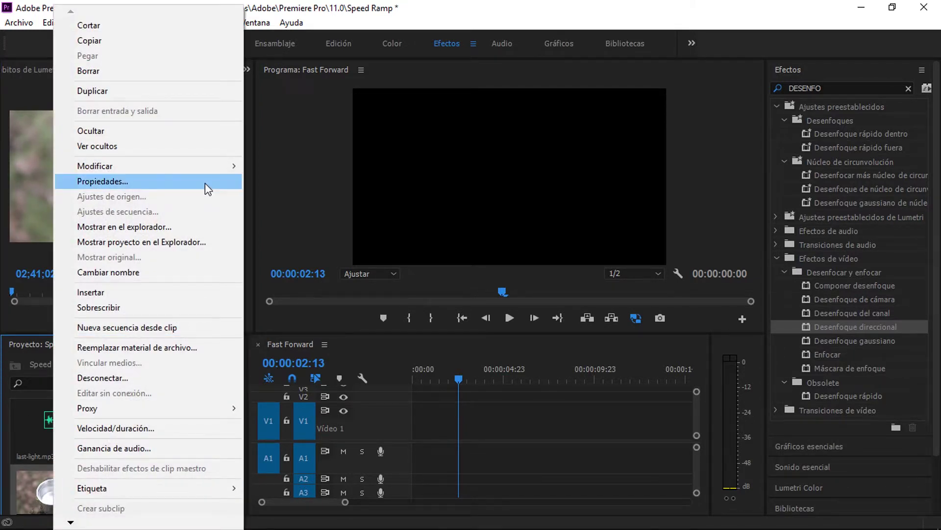
Step: Interpret Speed ramp.MP4 footage at a custom frame rate of 24 fps
mouse_move(209, 172)
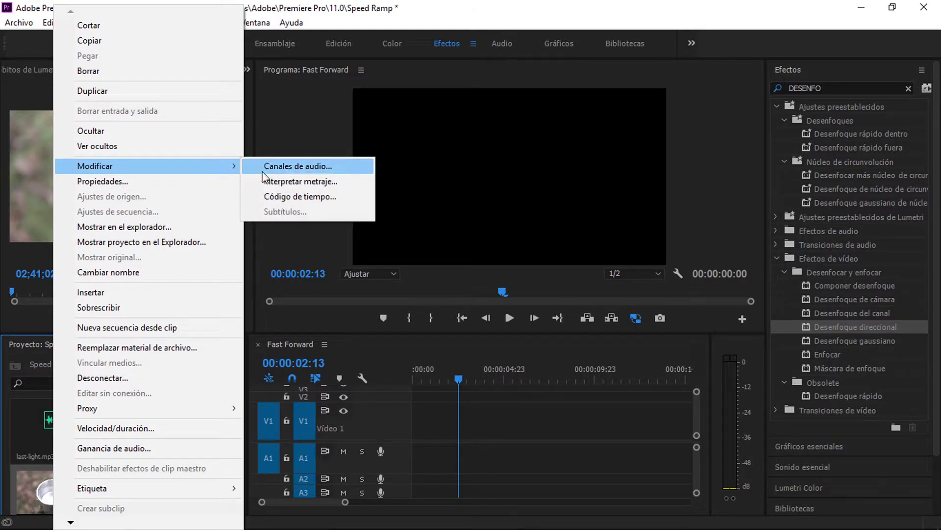
click(300, 181)
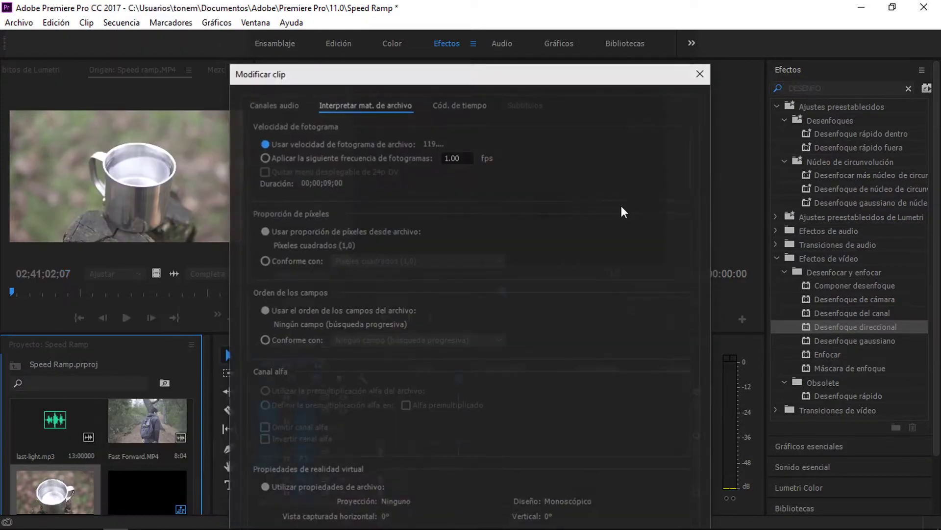
click(409, 154)
text(24)
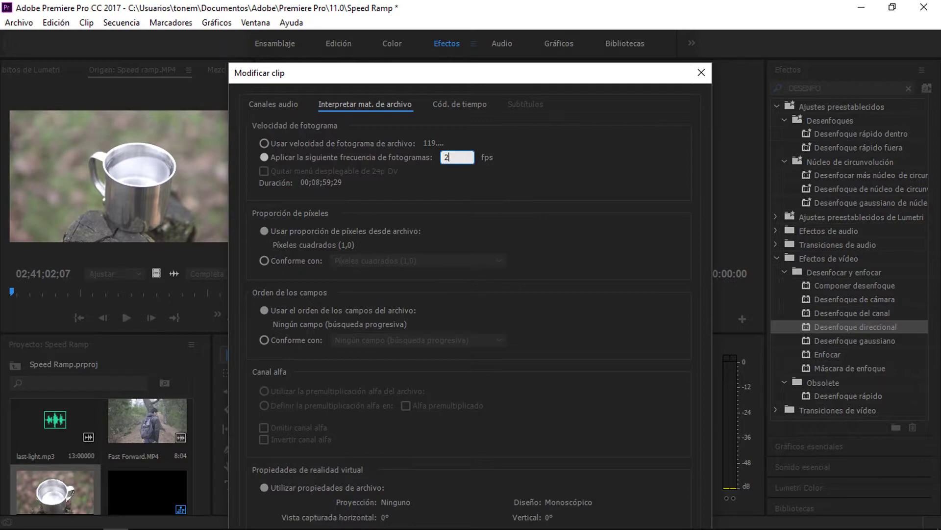
key(Return)
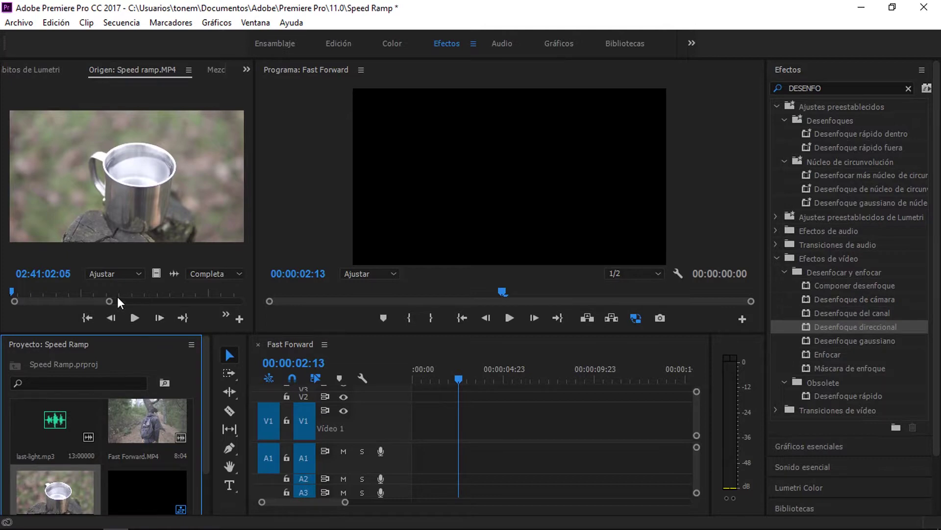
Step: Preview the slowed Speed ramp.MP4 cup clip from its start in the Source monitor
click(131, 314)
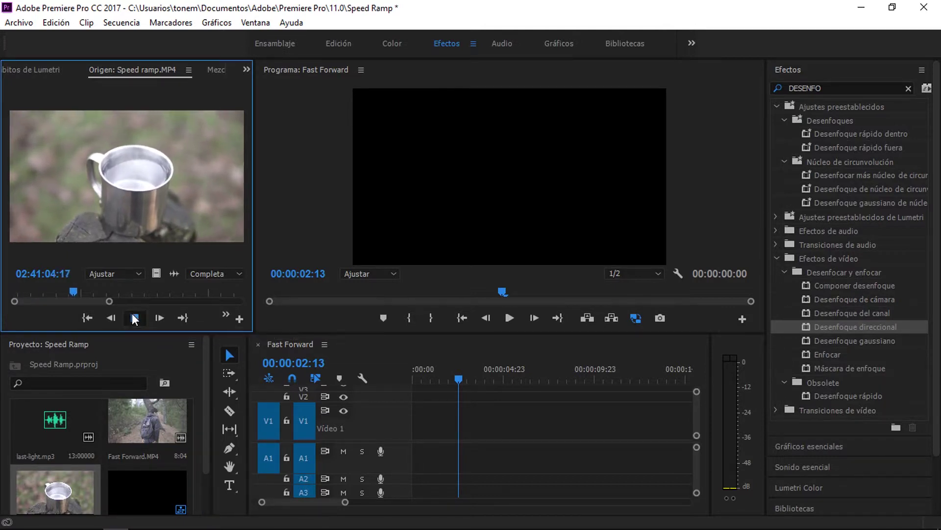
drag(73, 291, 1, 307)
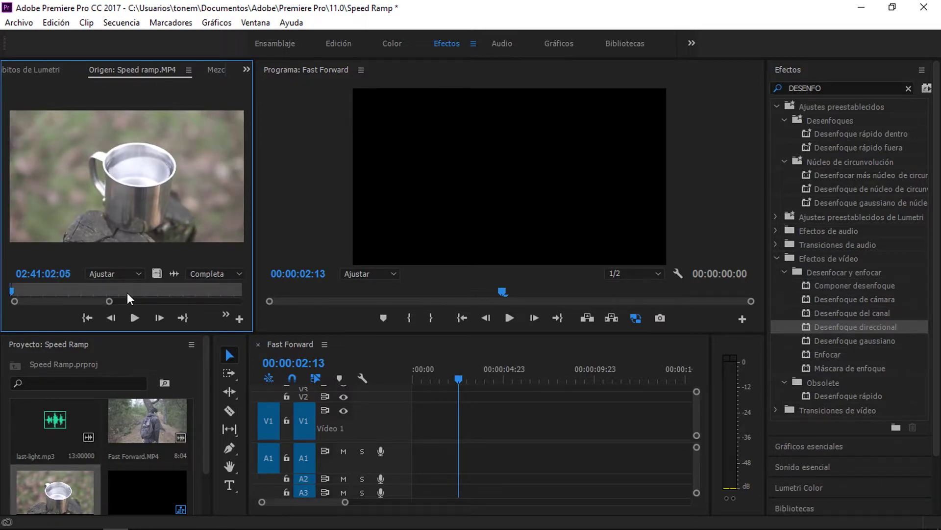
key(space)
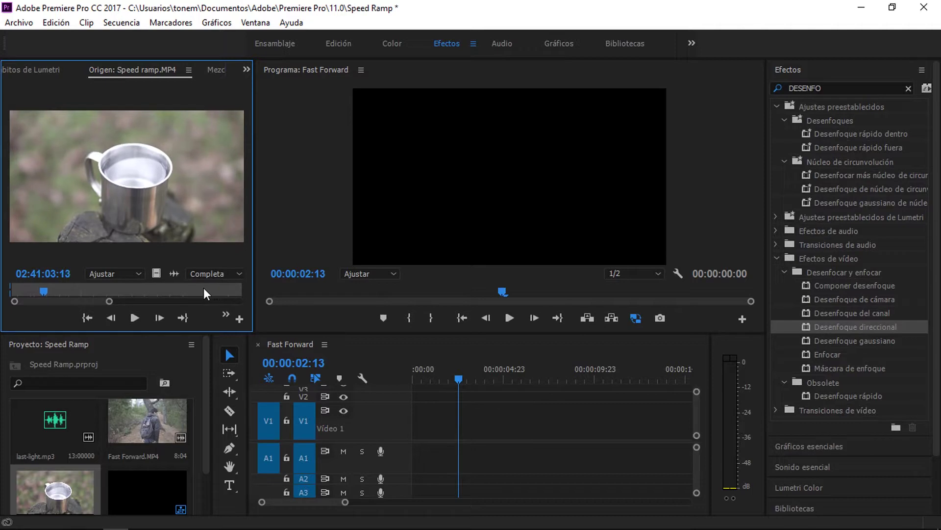
key(l)
key(l)
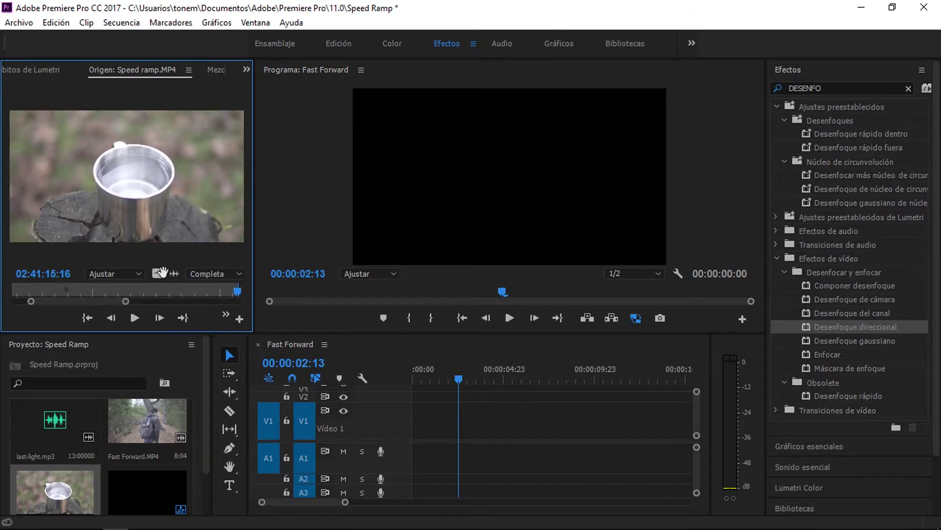
Step: Put Speed ramp.MP4 on V1 of Fast Forward and change the sequence settings to match the clip
drag(288, 387, 413, 418)
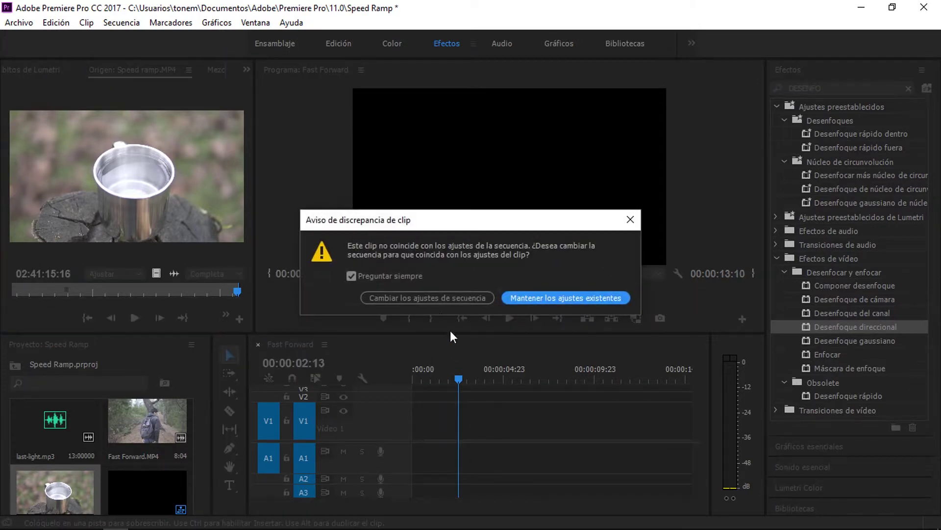
click(428, 298)
key(space)
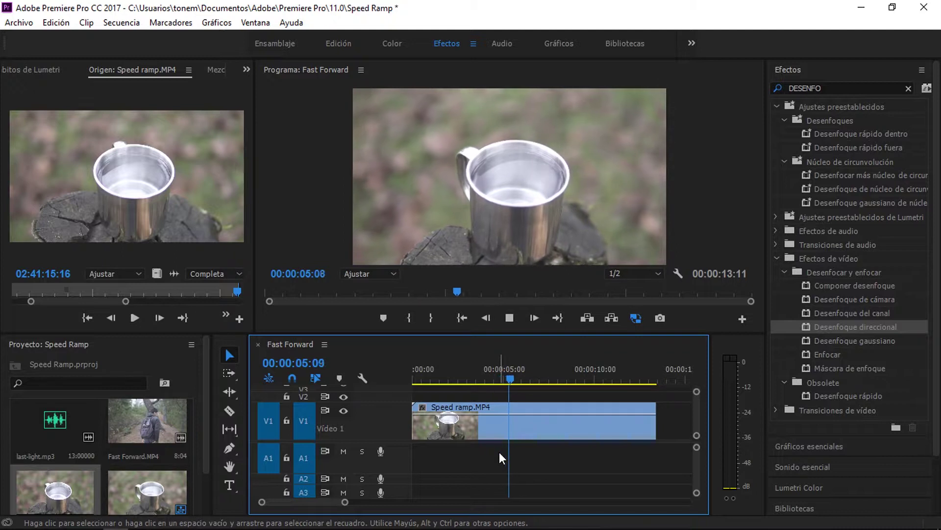
Step: Enlarge the timeline and V1 track, and show the clip's Reasignación del tiempo > Velocidad curve
click(516, 435)
drag(527, 381, 421, 398)
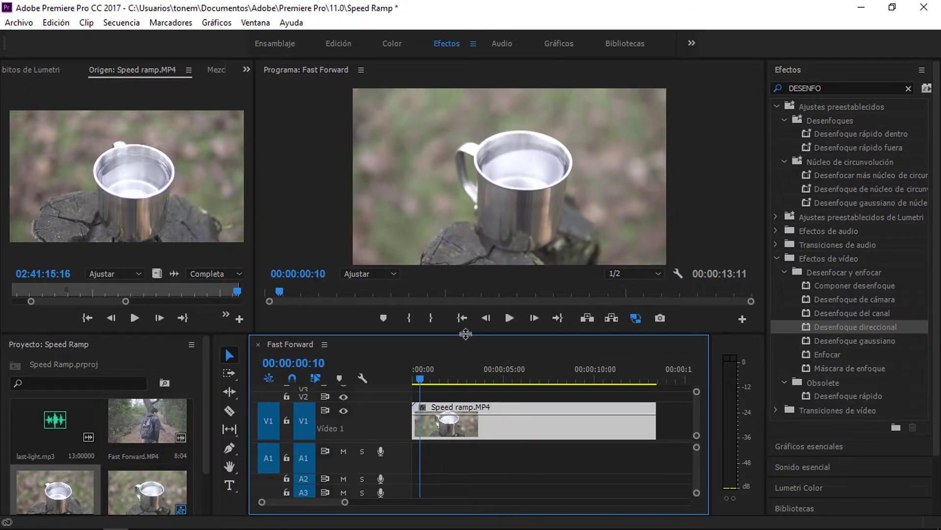
drag(466, 333, 466, 302)
scroll(526, 406, up, 1)
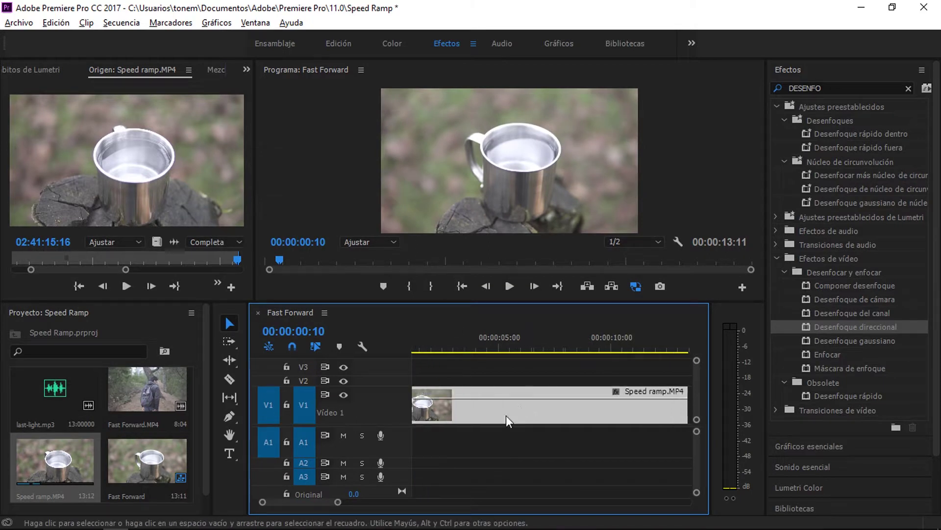
alt+scroll(379, 404, up, 3)
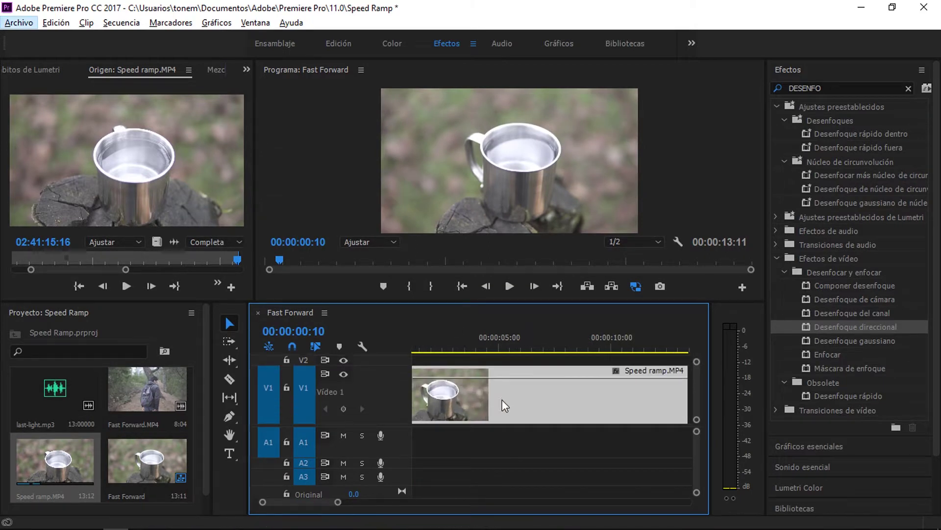
click(616, 371)
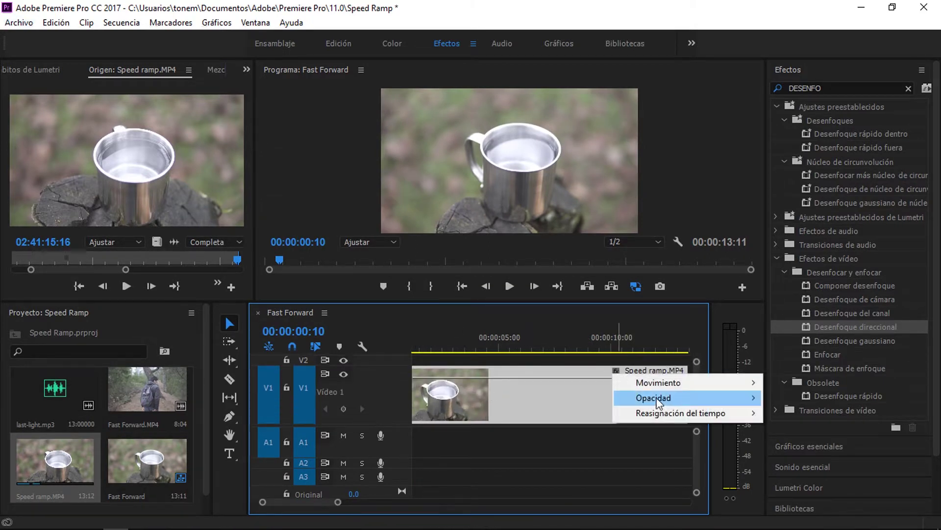
mouse_move(658, 409)
click(784, 411)
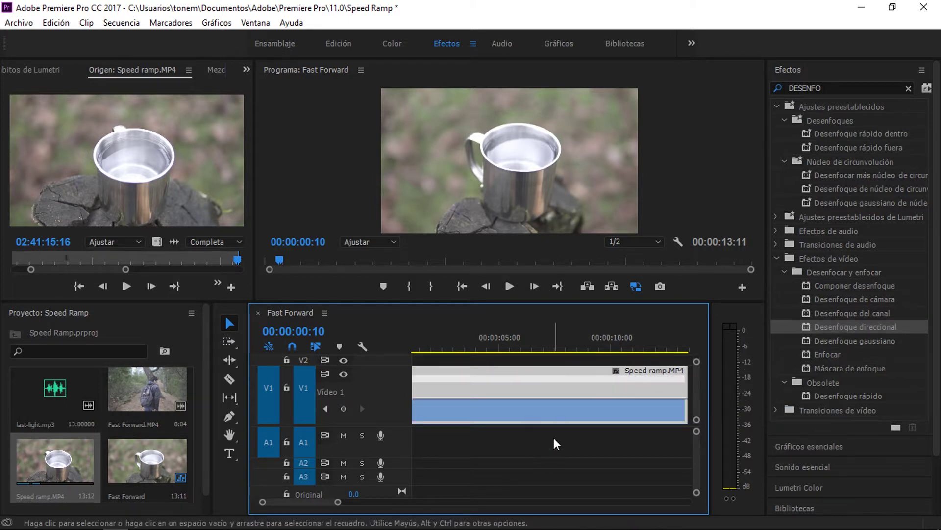
alt+scroll(505, 407, down, 3)
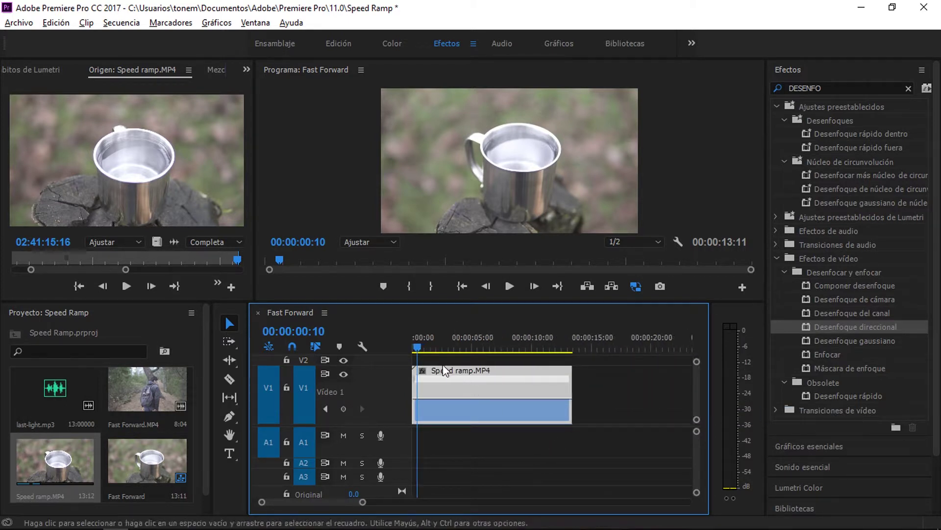
Step: Play from 00:00:00:22 and park the playhead near 00:00:02:02
mouse_move(419, 349)
mouse_down()
mouse_move(428, 345)
mouse_move(408, 346)
mouse_up()
key(space)
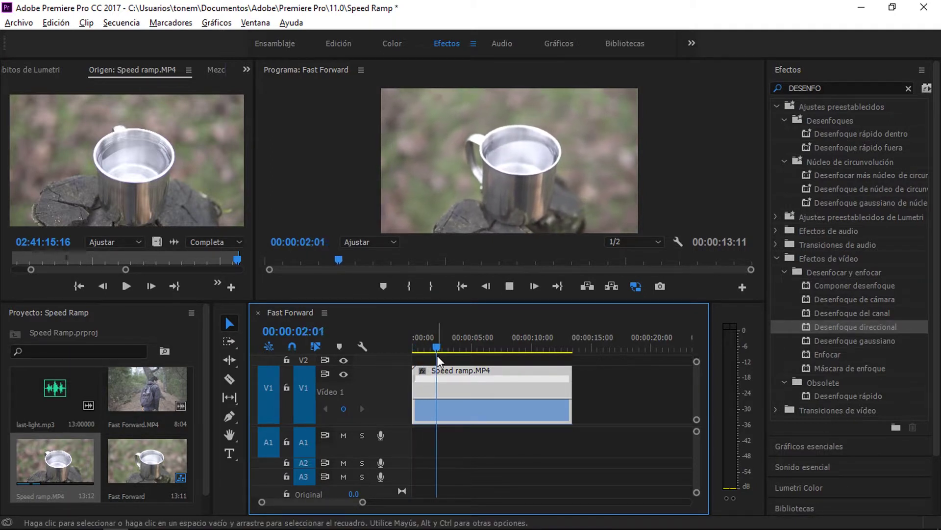
key(space)
key(Left)
key(Left)
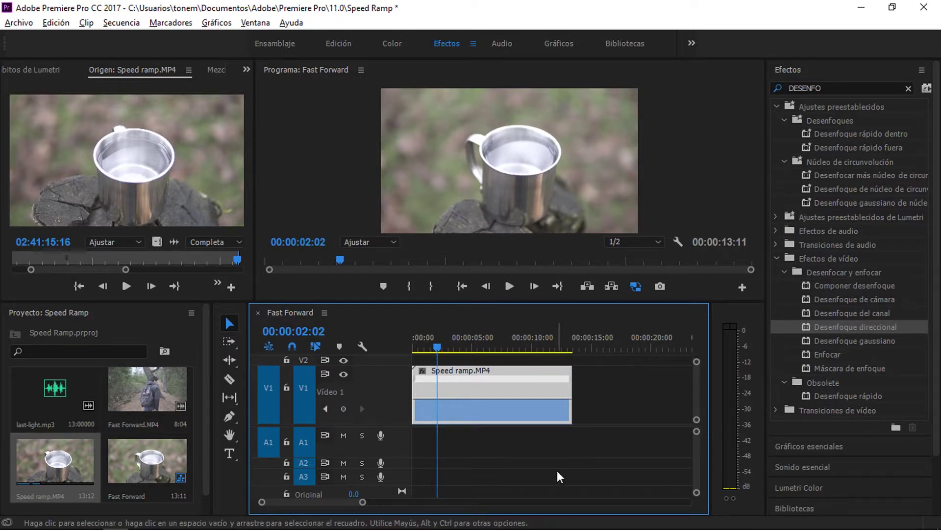
Step: With the Pen tool, add speed keyframes on the cup clip at 00:00:02:02 and 00:00:11:10
key(p)
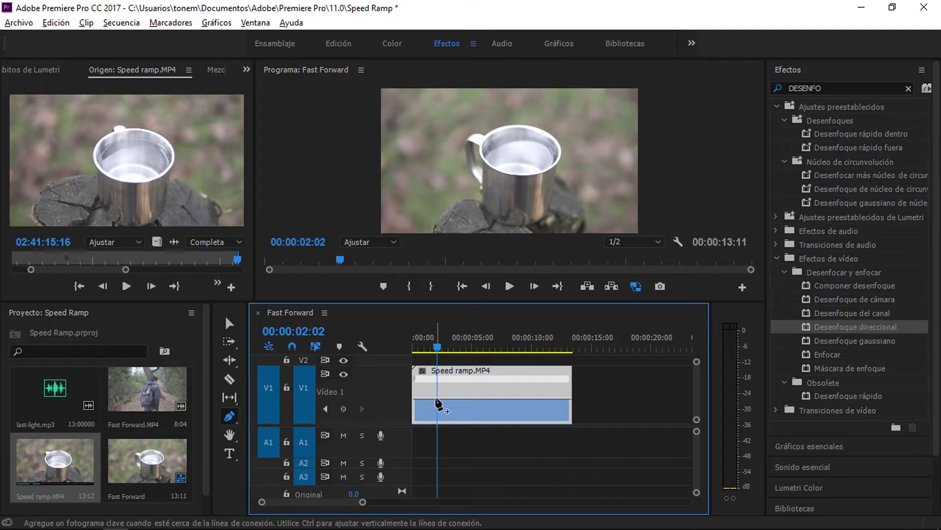
click(436, 399)
key(space)
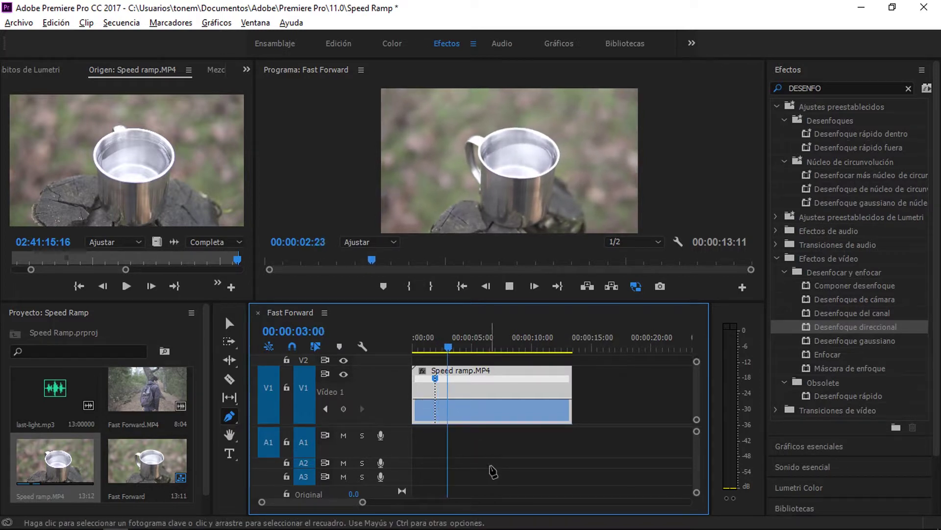
drag(496, 349, 549, 352)
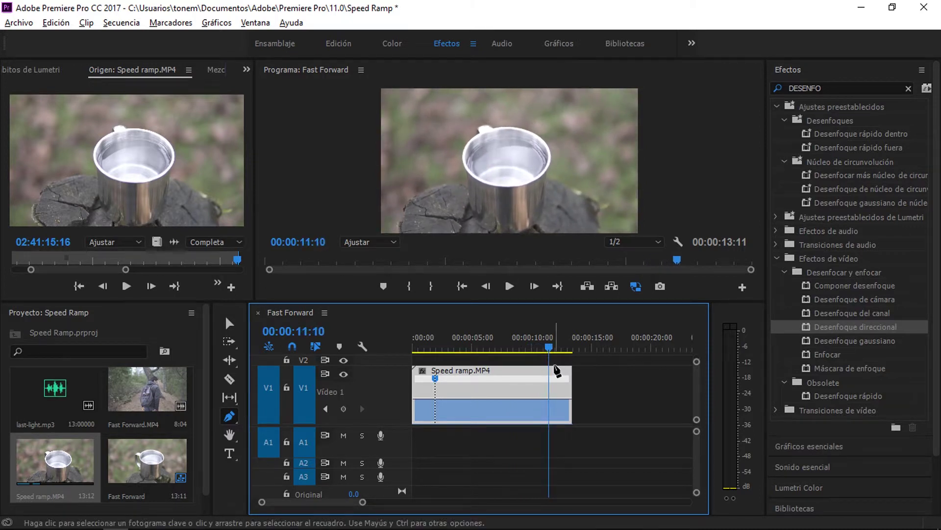
click(547, 379)
Step: Raise the speed between the two keyframes to 675%, shortening the sequence to 00:00:05:12
key(v)
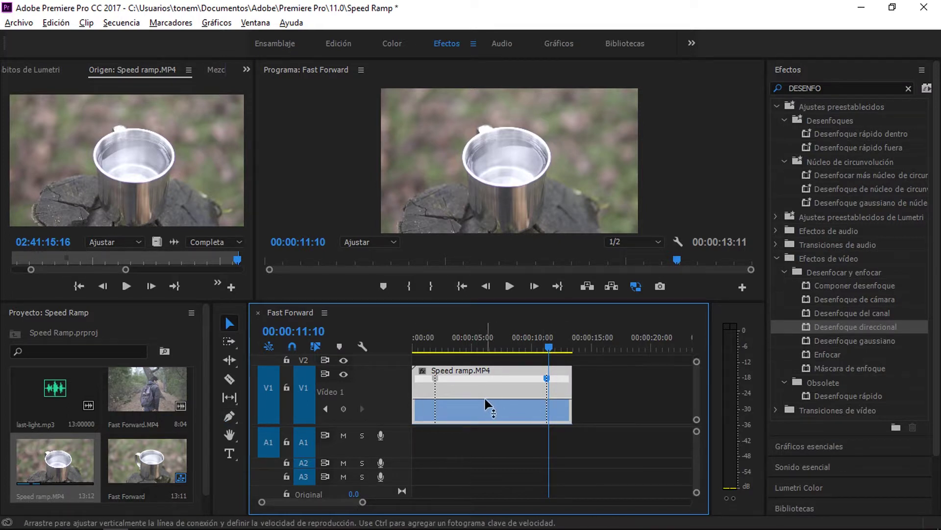
scroll(484, 399, up, 2)
scroll(485, 402, down, 1)
scroll(516, 409, up, 1)
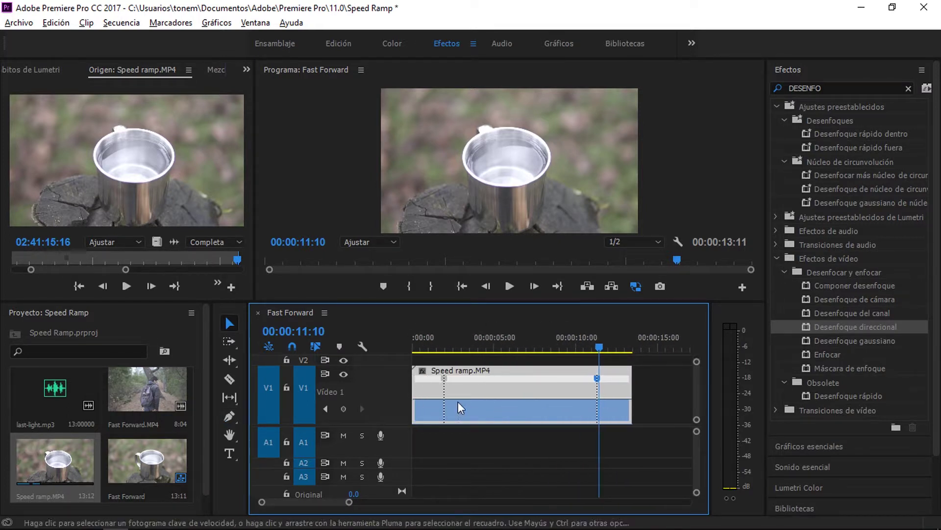
drag(496, 398, 495, 391)
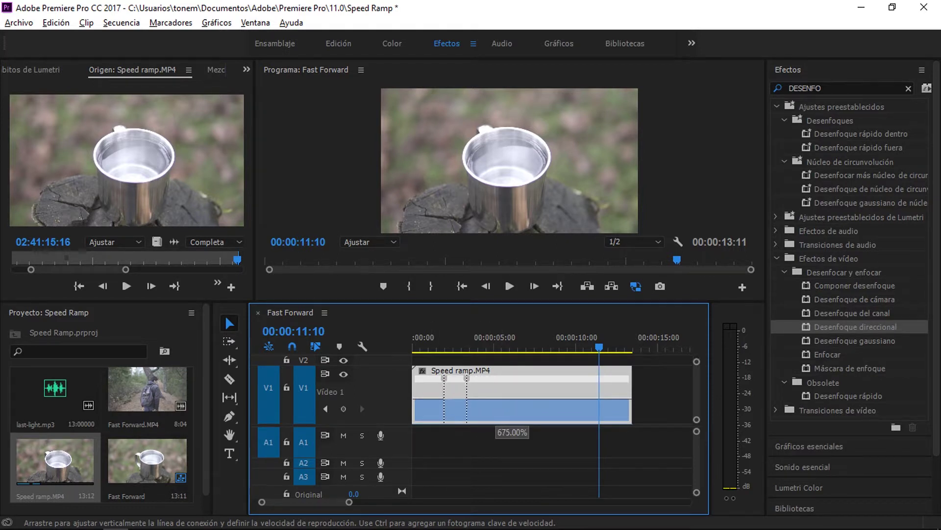
drag(495, 388, 498, 13)
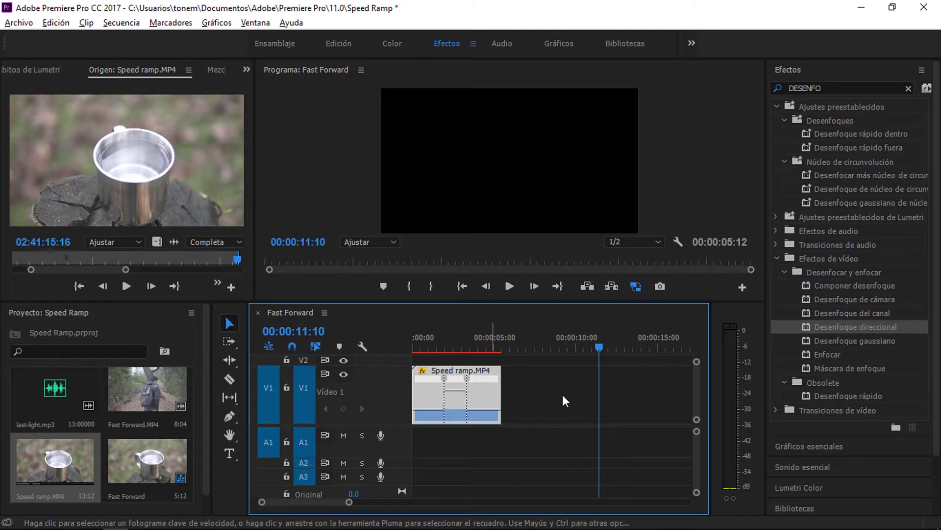
click(417, 348)
Step: Review playback, zoom in, and spread the later speed keyframe into an eased, curved ramp
key(space)
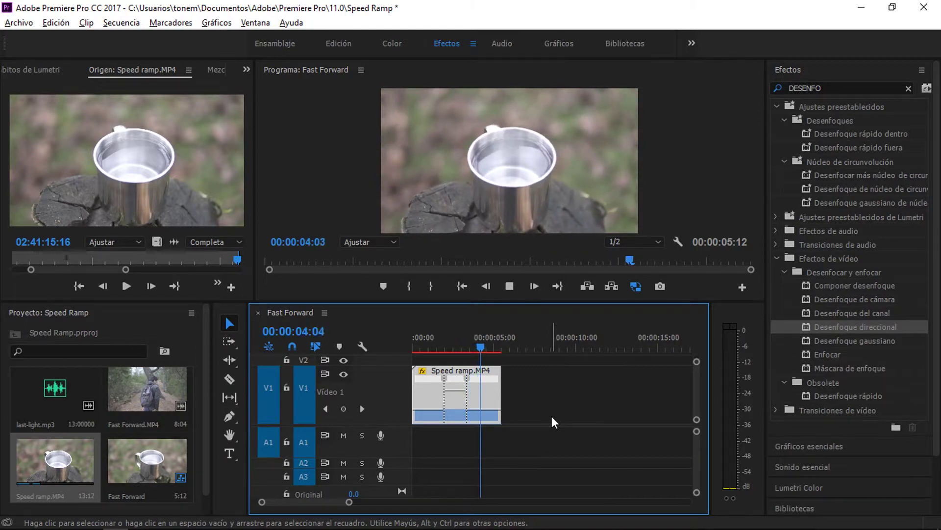
key(space)
key(equal)
key(equal)
key(equal)
key(equal)
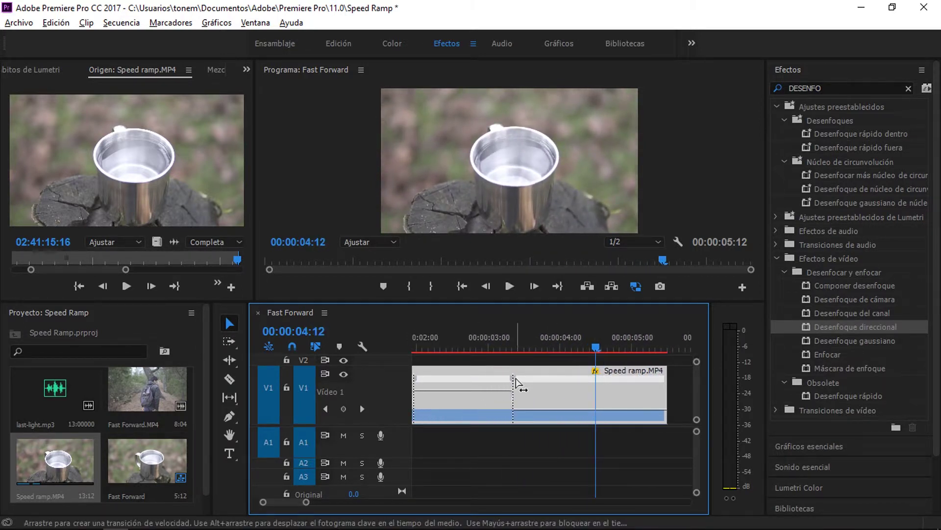
key(equal)
key(equal)
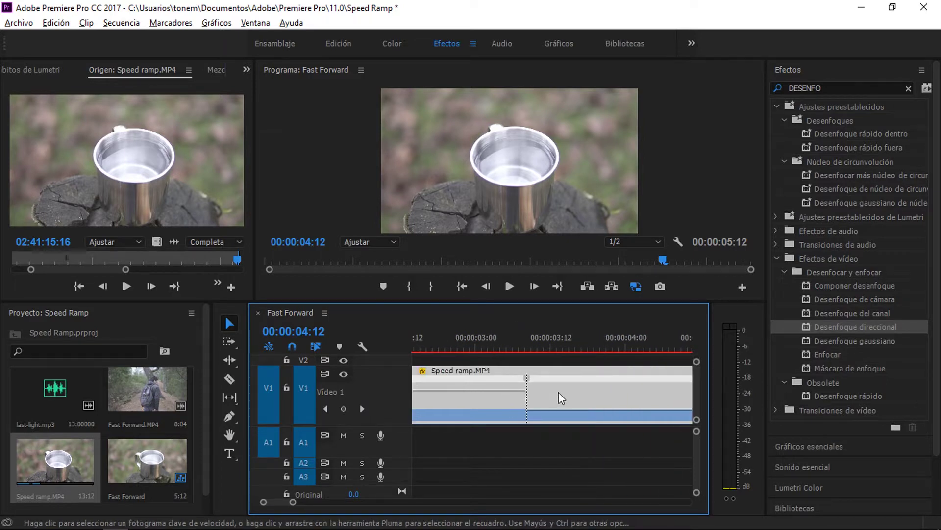
click(548, 379)
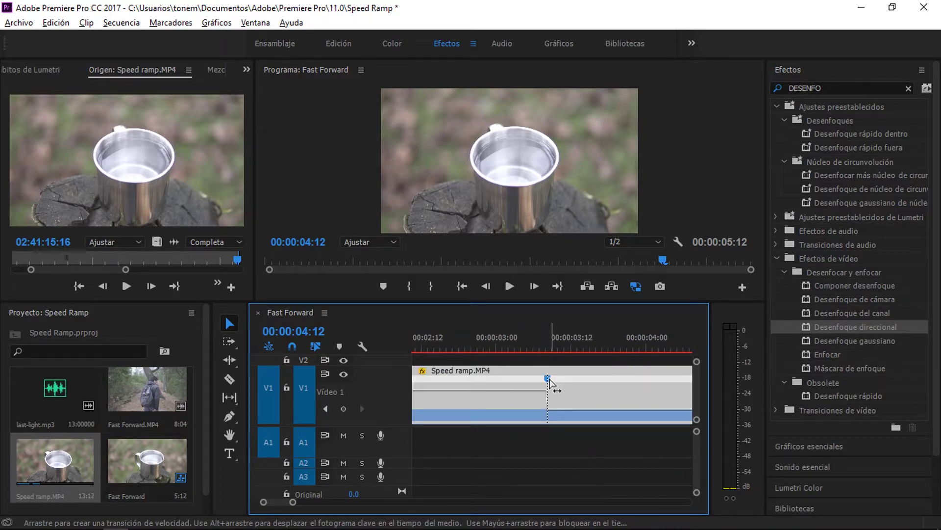
drag(548, 379, 571, 380)
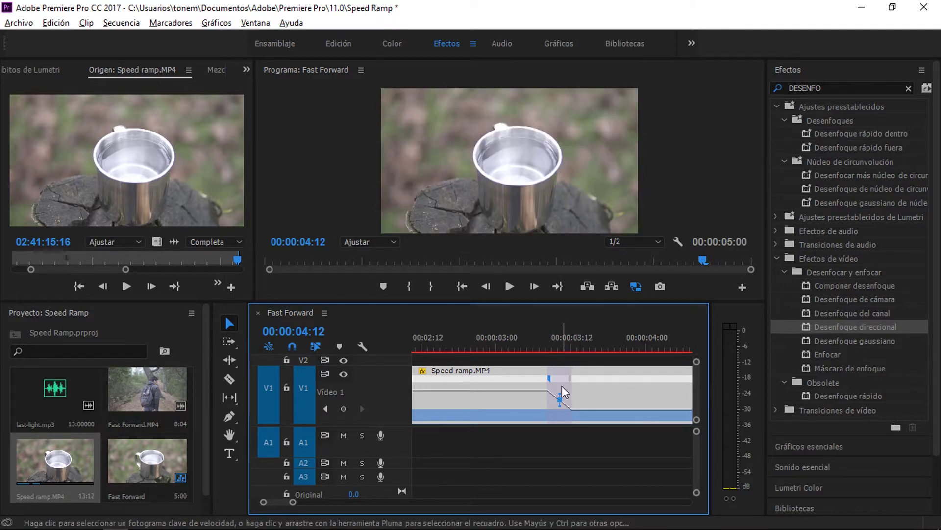
drag(553, 392, 529, 416)
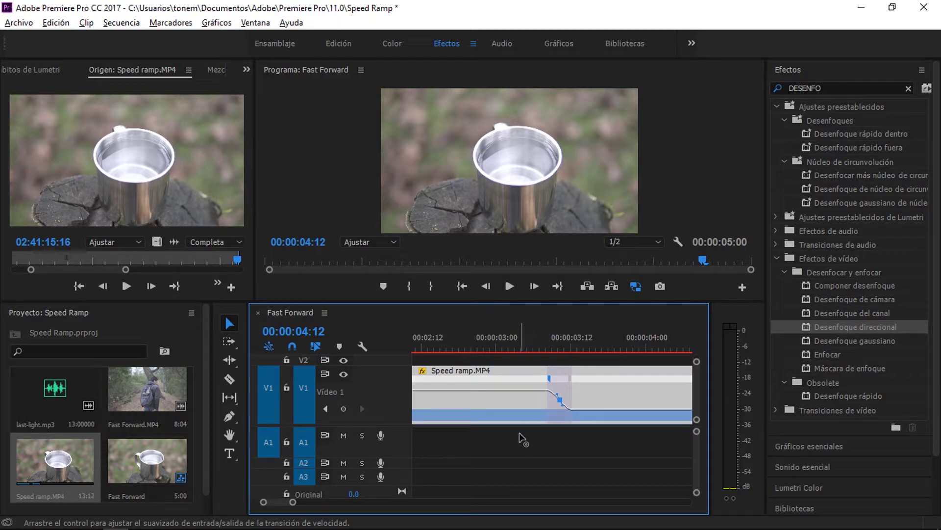
Step: Spread the earlier speed keyframe into a gradual ramp, leaving the sequence at 00:00:05:01
scroll(557, 391, up, 4)
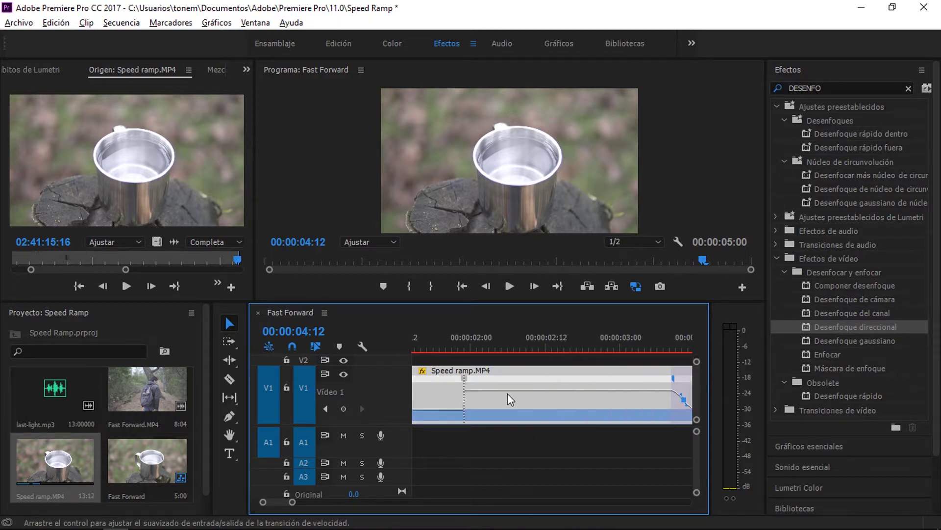
scroll(508, 395, up, 3)
drag(547, 378, 572, 381)
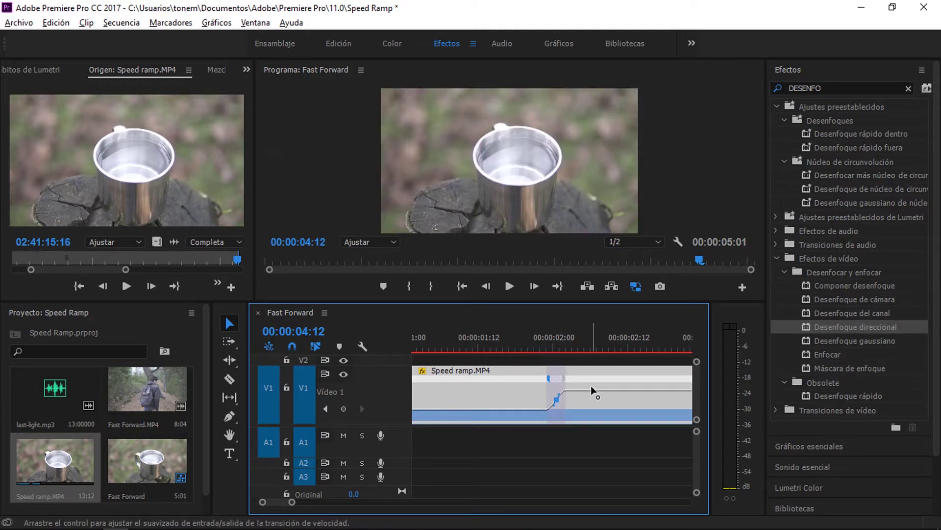
key(minus)
key(minus)
key(minus)
key(minus)
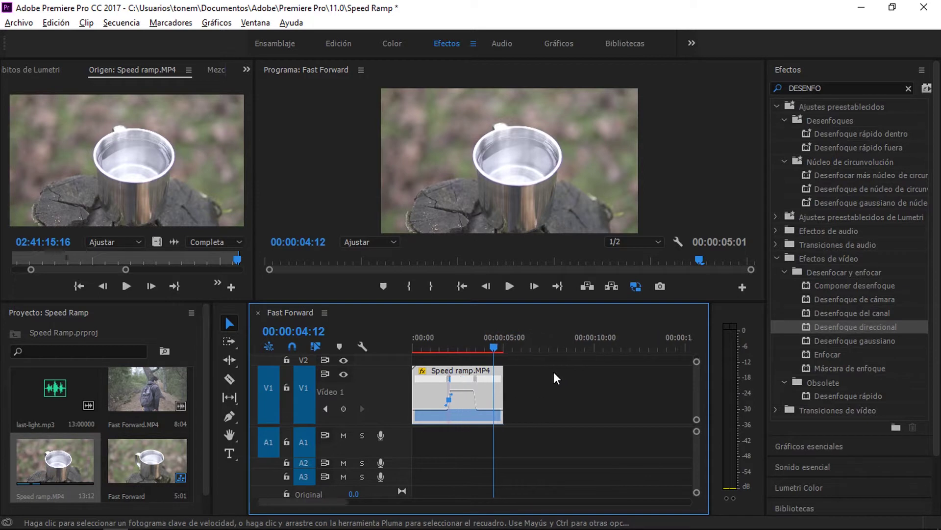
Step: Alt-drag a copy of Speed ramp.MP4 later on V1, extending the sequence to 00:00:12:01, and enlarge the monitors
click(525, 405)
click(461, 399)
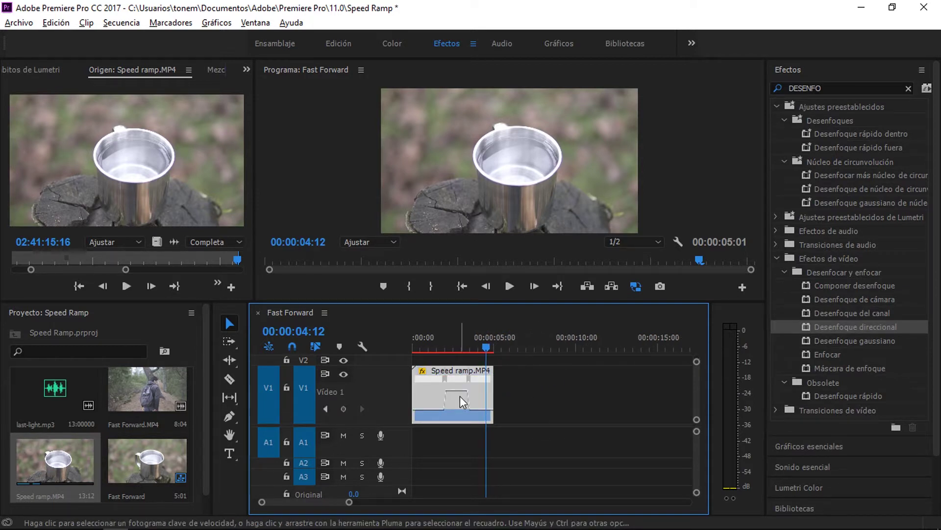
drag(467, 401, 568, 397)
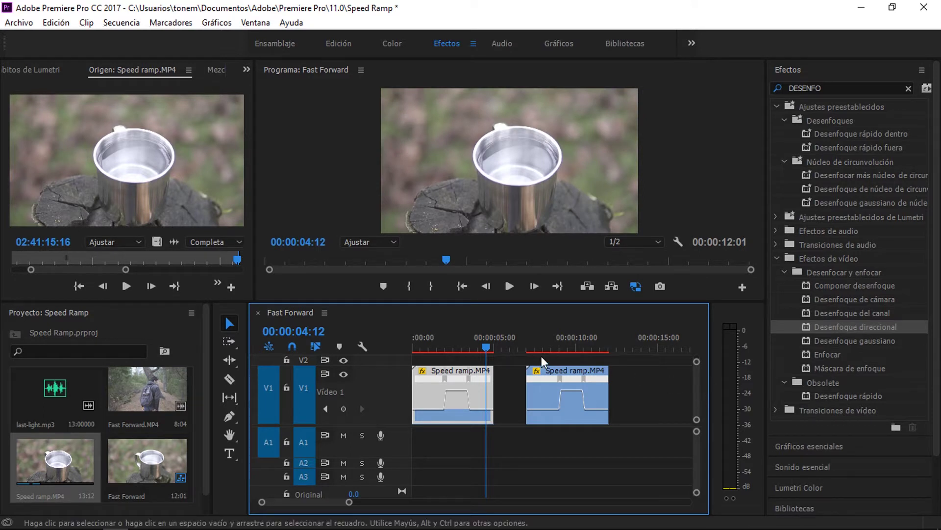
key(space)
key(space)
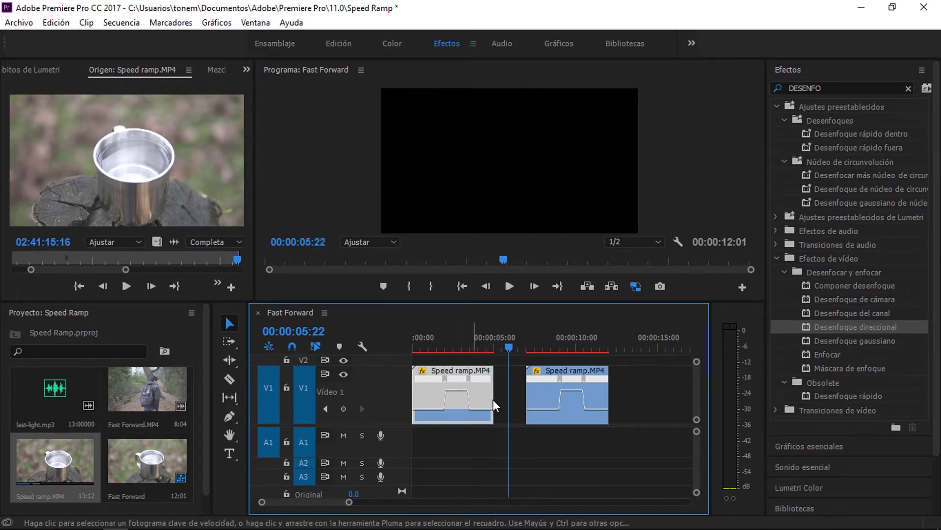
key(space)
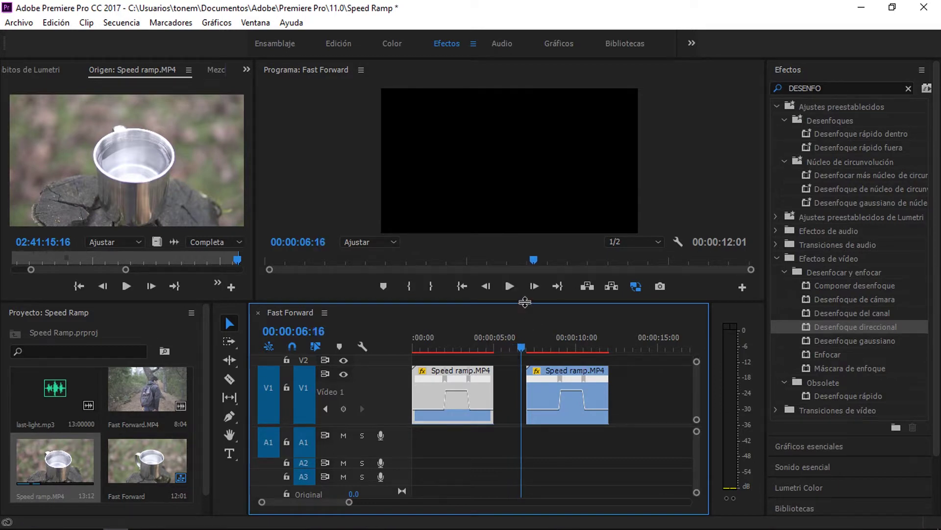
drag(525, 302, 524, 380)
key(space)
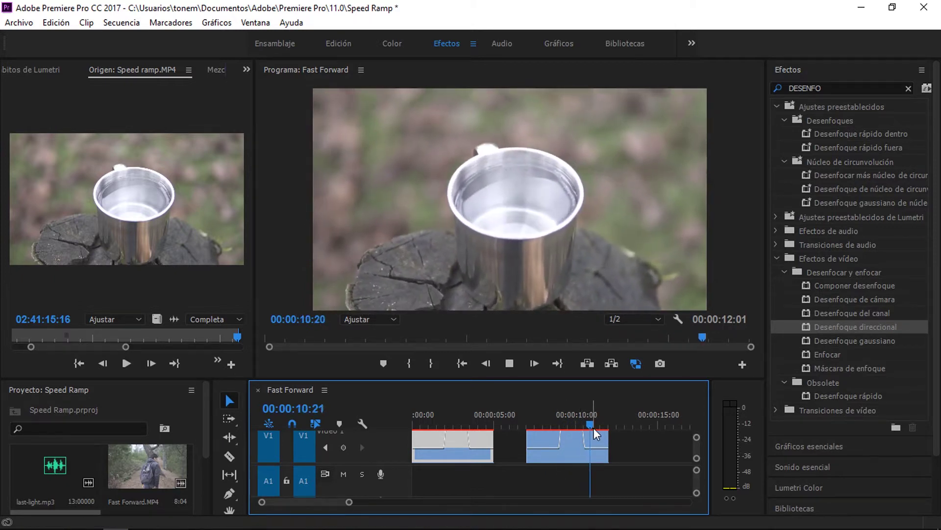
Step: Nest the first cup clip into its own sequence with the default name
key(space)
click(416, 425)
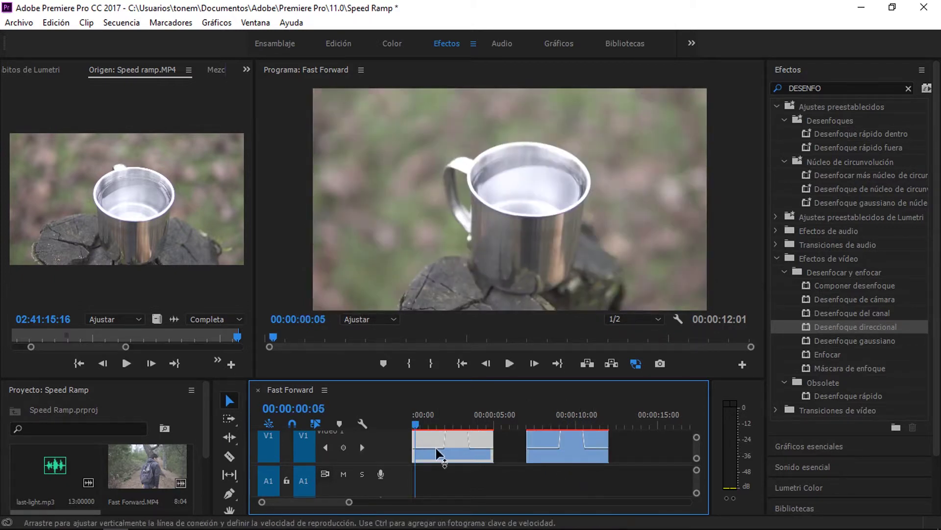
right_click(467, 445)
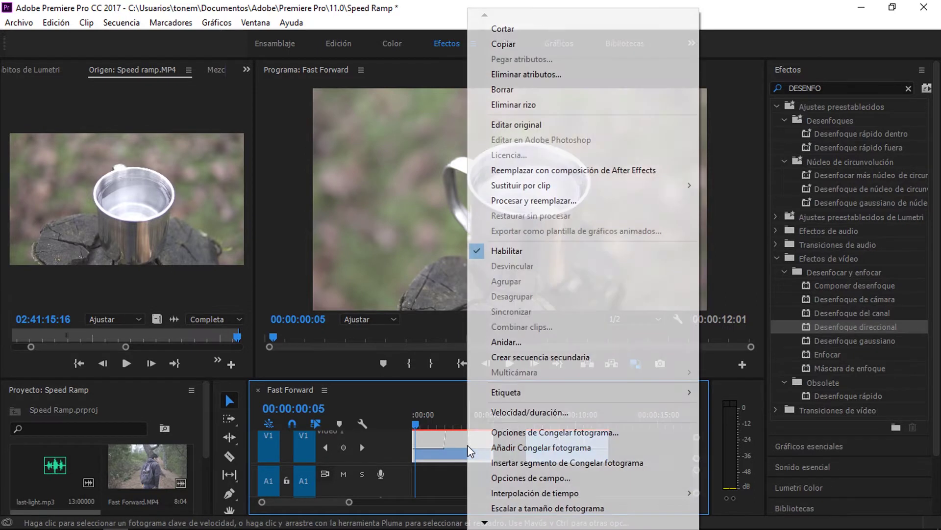
click(615, 338)
key(Return)
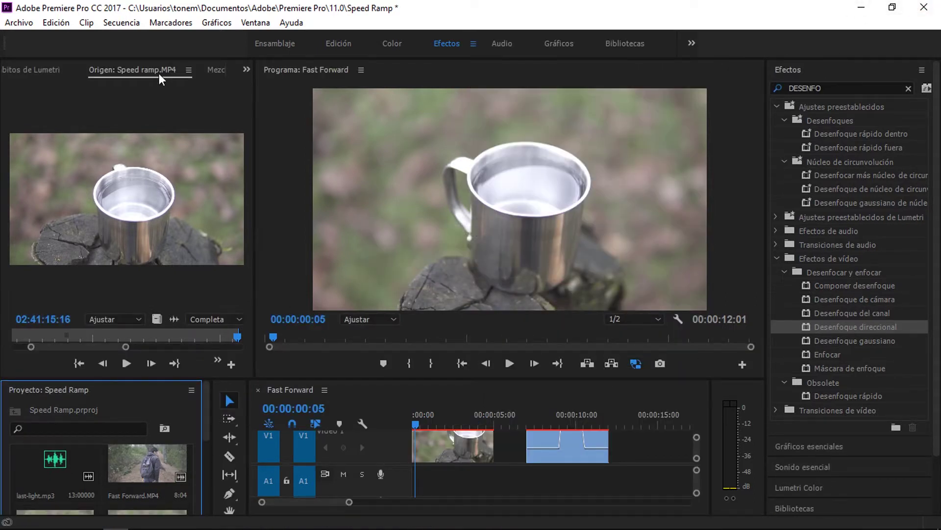
Step: Show Controles de efectos and apply Desenfoque direccional to Speed ramp.MP4 from the Effects panel
click(245, 69)
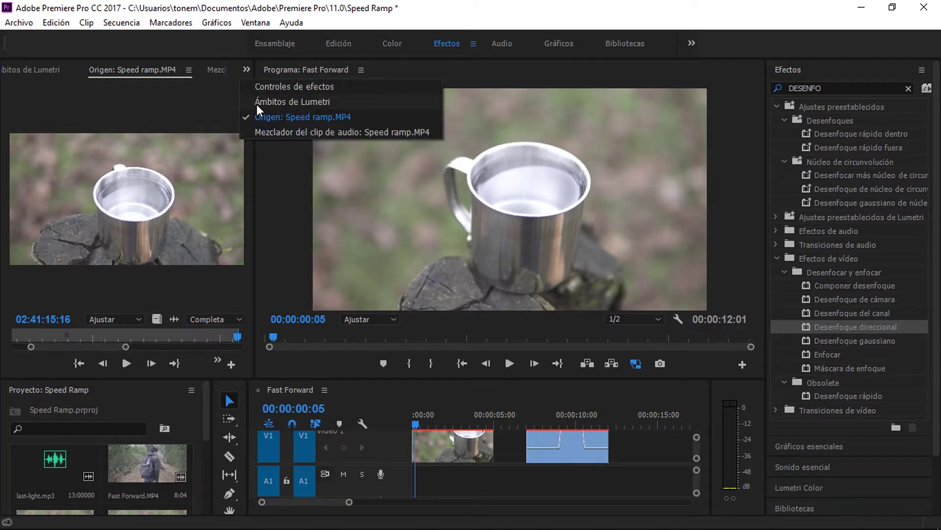
click(260, 89)
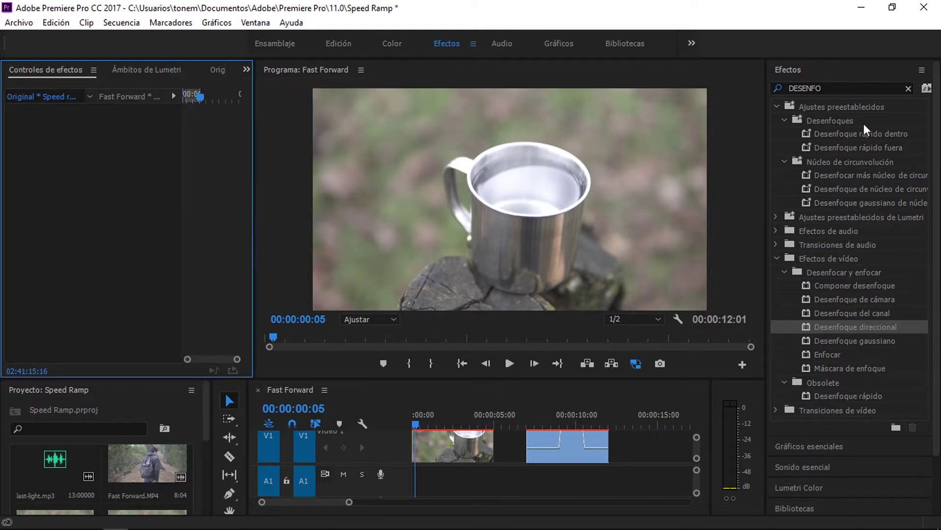
click(857, 84)
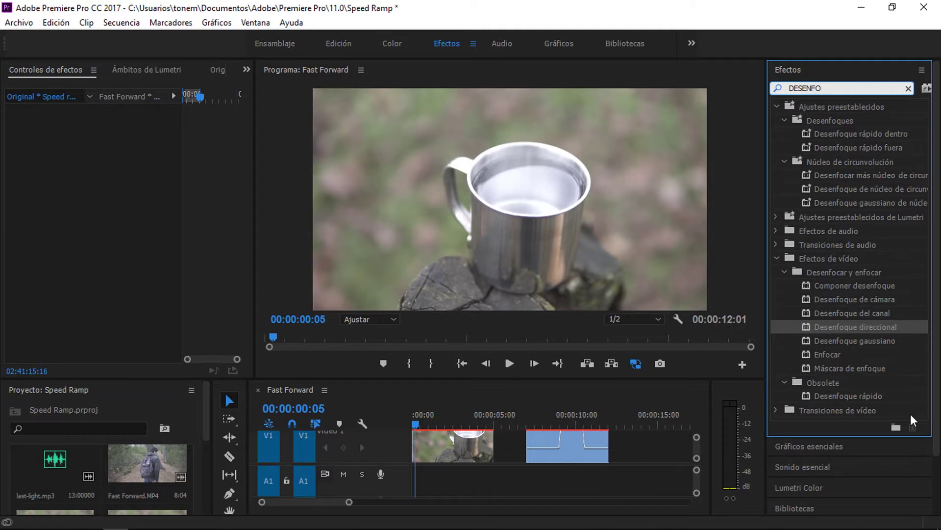
click(883, 325)
drag(105, 175, 112, 179)
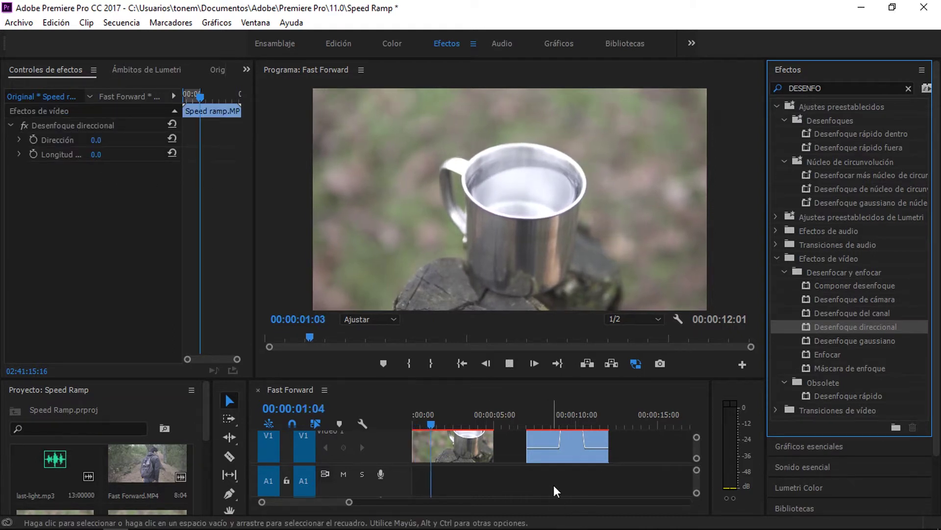
Step: Stop playback, select the nested cup clip and step the playhead back a few frames
key(space)
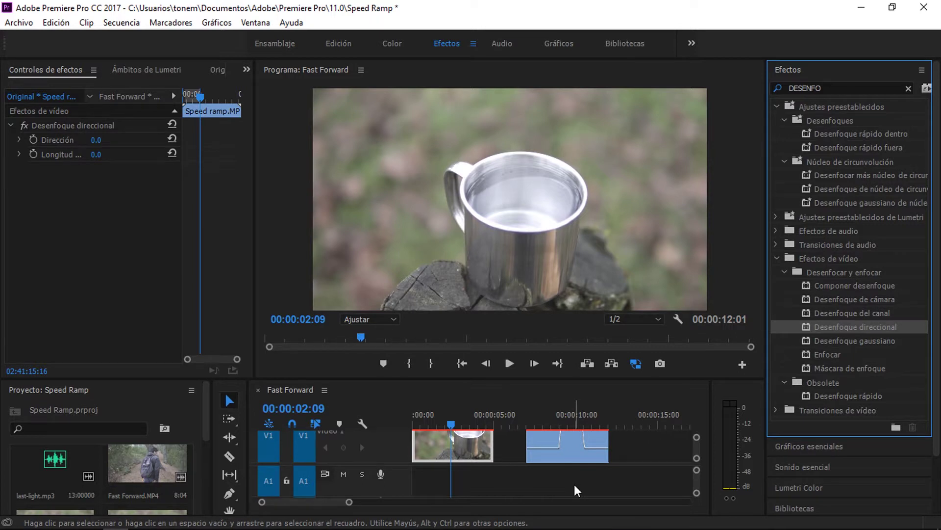
click(441, 456)
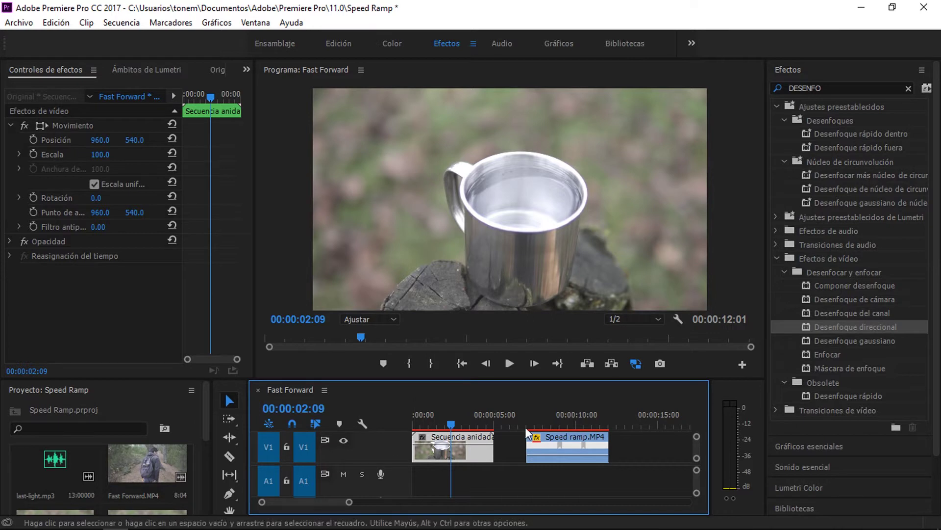
key(Left)
key(Left)
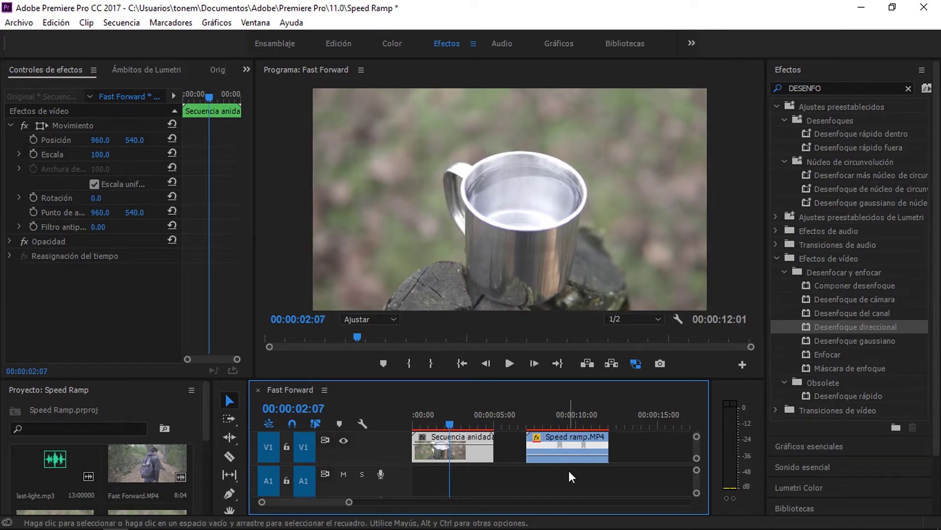
key(Left)
key(Left)
key(Left)
key(Left)
key(Left)
key(Left)
key(Left)
key(Left)
key(Left)
Step: Step frame by frame around 00:00:02:02 until the playhead lands exactly on 00:00:02:00
key(space)
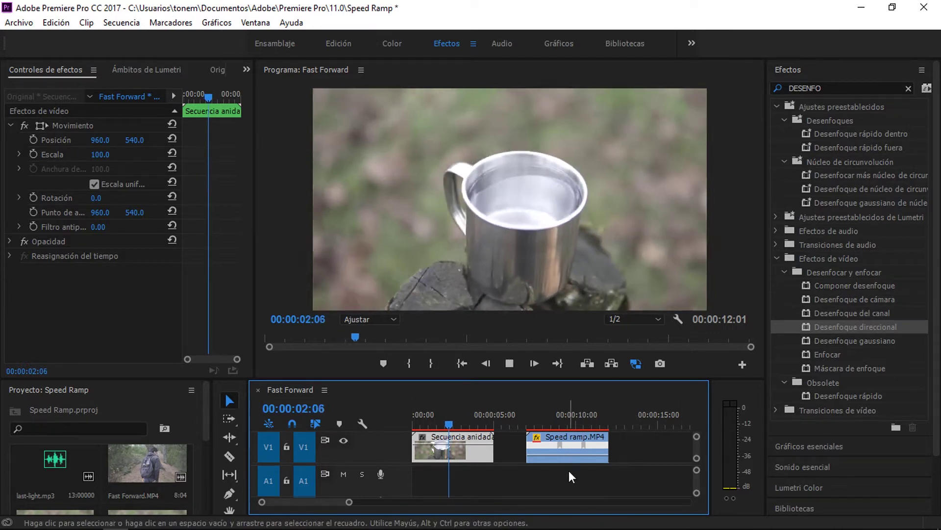
key(space)
key(Left)
key(Left)
key(Left)
key(Left)
key(Left)
key(Left)
key(Left)
key(Left)
key(Left)
key(Left)
key(Left)
key(Left)
key(Left)
key(Left)
key(Left)
key(Left)
key(Left)
key(Left)
key(Left)
key(Left)
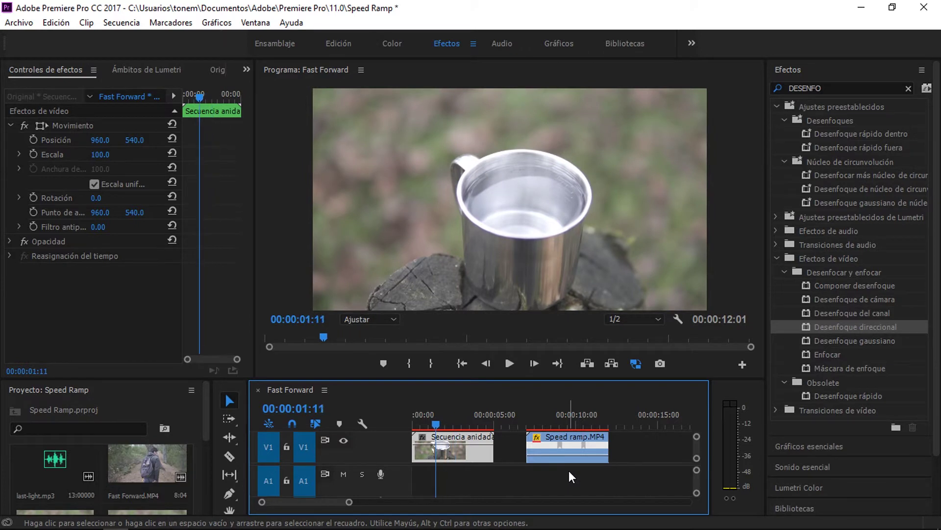
key(Right)
key(Right)
key(Right)
key(Right)
key(Right)
key(Right)
key(Right)
key(Right)
key(Right)
key(Right)
key(Right)
key(Right)
key(Right)
key(Right)
key(Right)
key(Right)
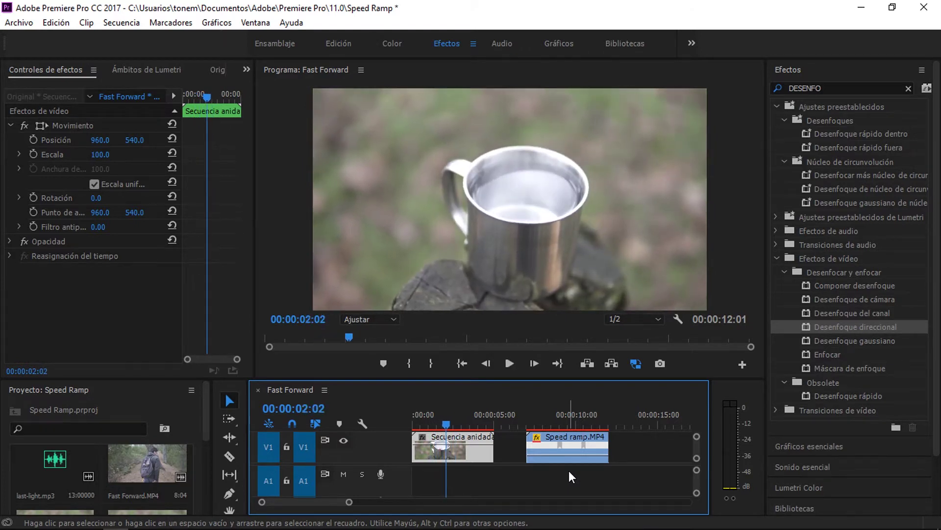
key(Right)
key(Right)
key(Right)
key(Right)
key(Right)
key(Right)
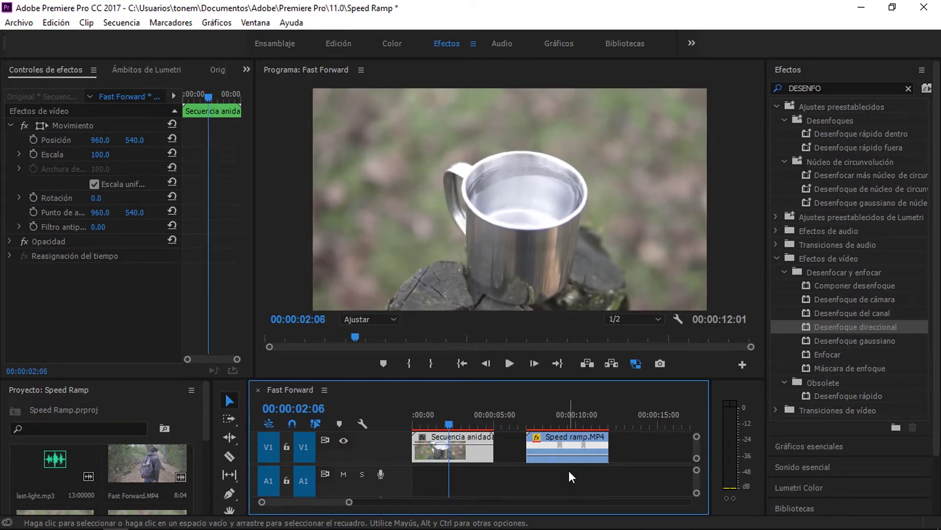
key(Left)
key(Left)
key(Left)
key(Left)
key(Left)
key(Left)
key(Left)
key(Left)
key(Left)
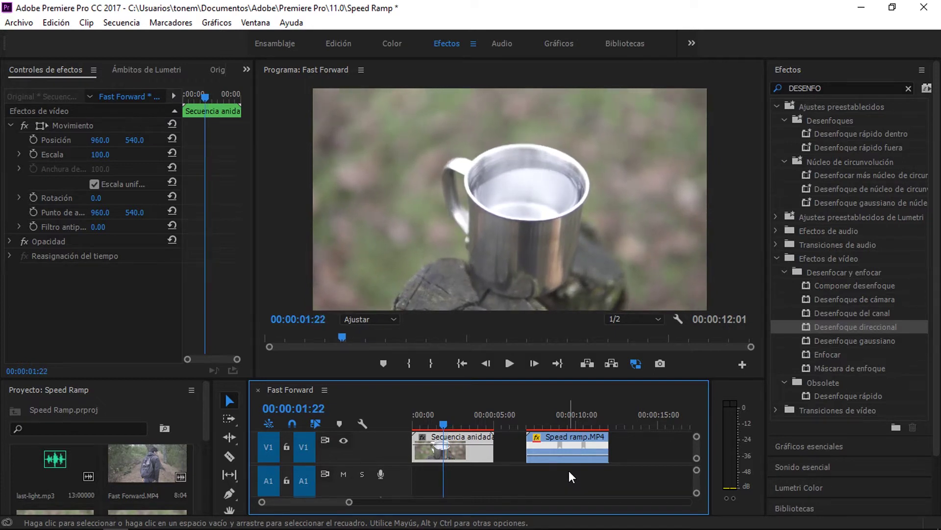
key(Right)
key(Right)
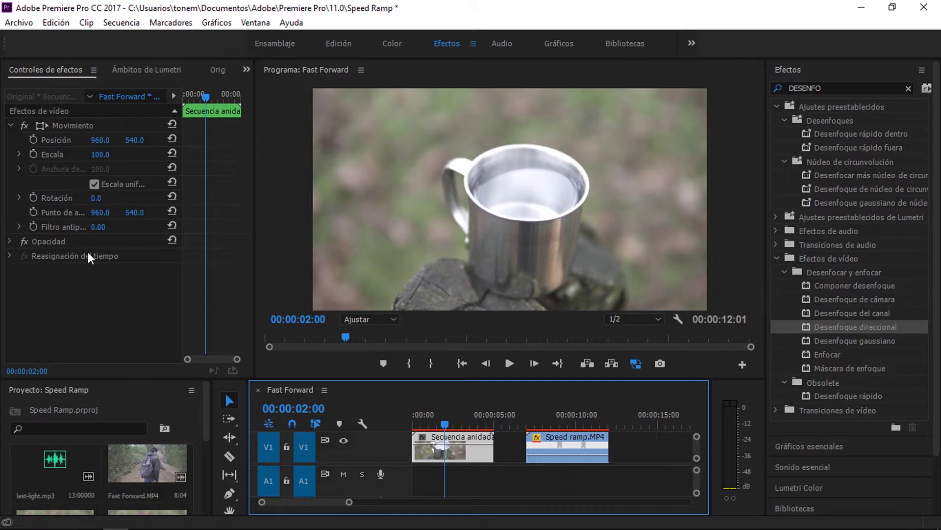
Step: Apply Desenfoque direccional to the nested clip and enable keyframing for Dirección and Longitud
drag(835, 327, 87, 308)
click(34, 299)
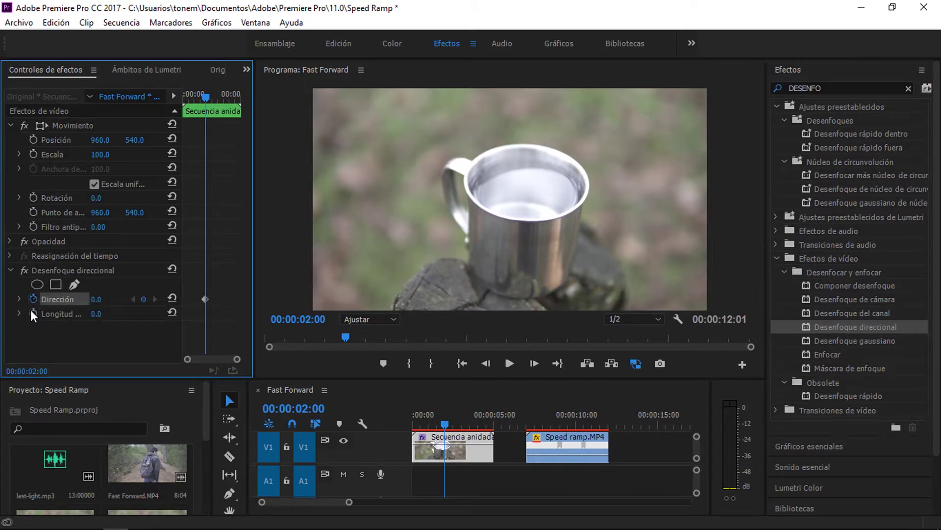
click(32, 314)
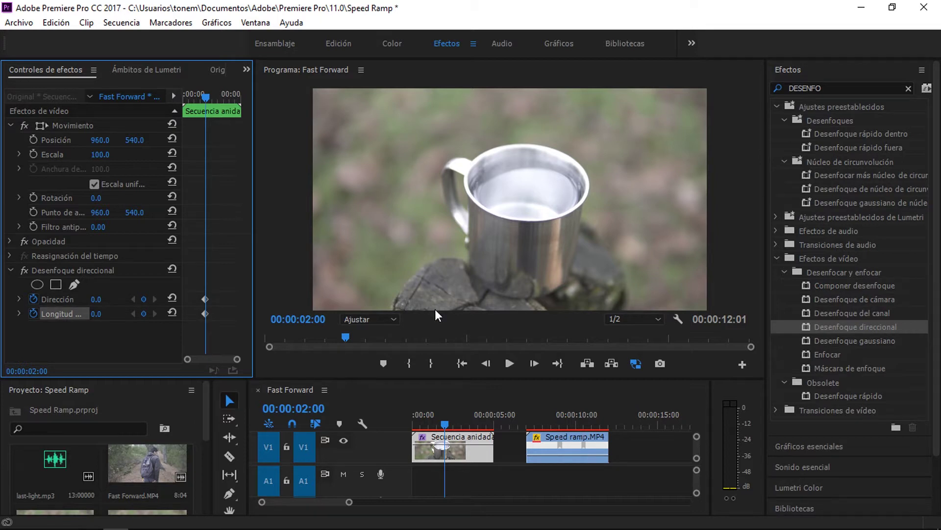
key(Right)
key(Right)
key(Right)
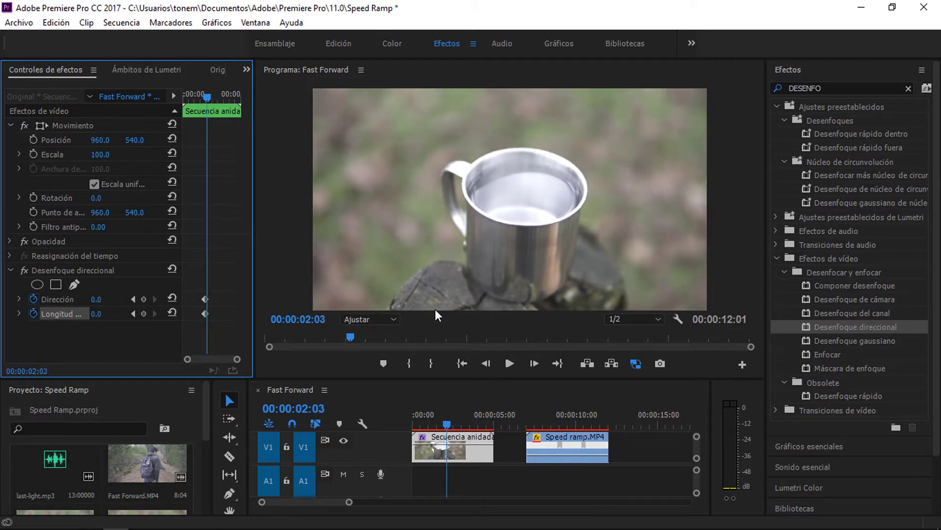
Step: At 00:00:02:03 set the blur Dirección to 90 and Longitud to 12
click(148, 298)
shift+click(148, 312)
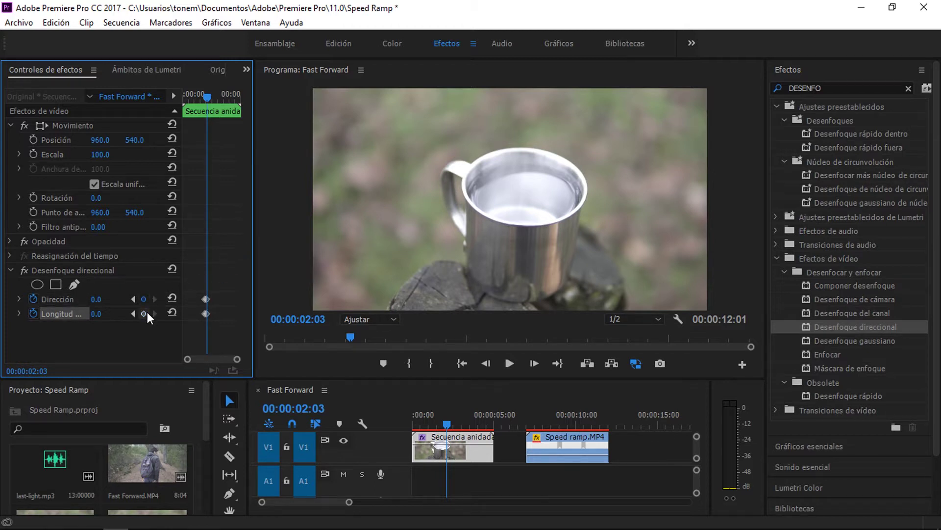
click(96, 299)
text(90)
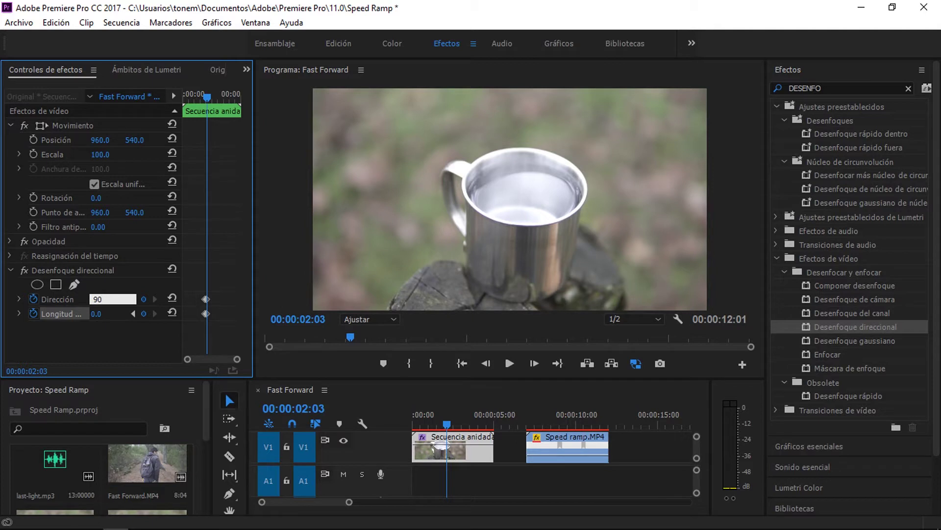
key(Tab)
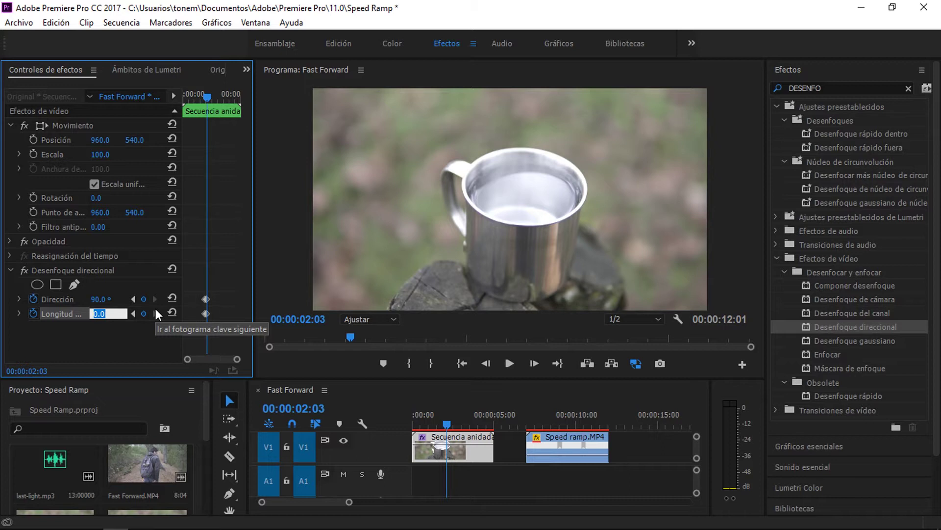
text(12)
key(Return)
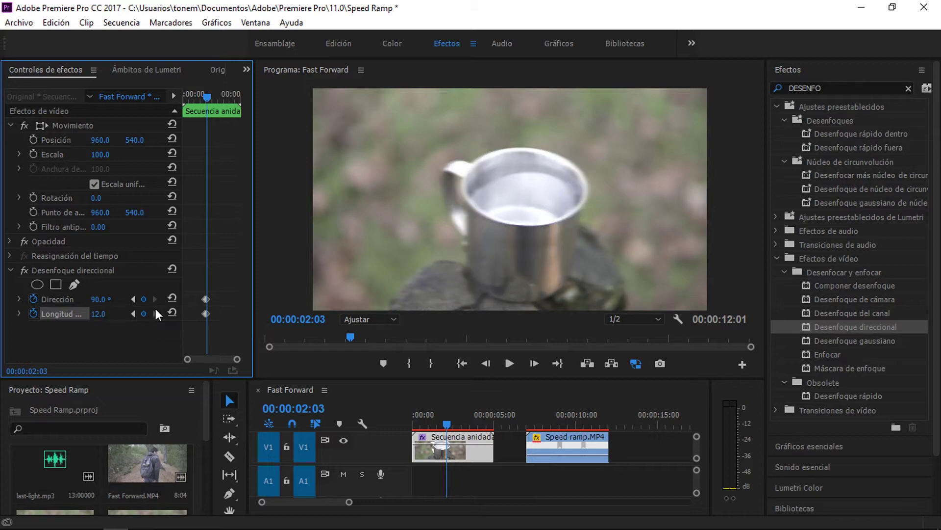
Step: Step through the fast section frame by frame to find where the blur should end, around 00:00:03:09
key(Right)
key(Right)
key(Right)
key(Right)
key(Right)
key(Right)
key(Right)
key(Right)
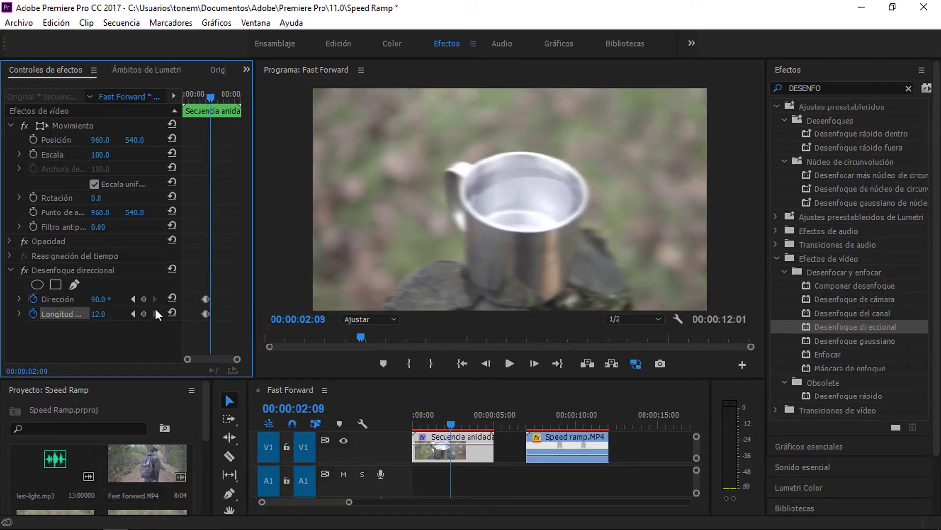
key(Right)
key(Right)
key(Right)
key(Right)
key(Right)
key(Right)
key(Right)
key(Right)
key(Right)
key(Right)
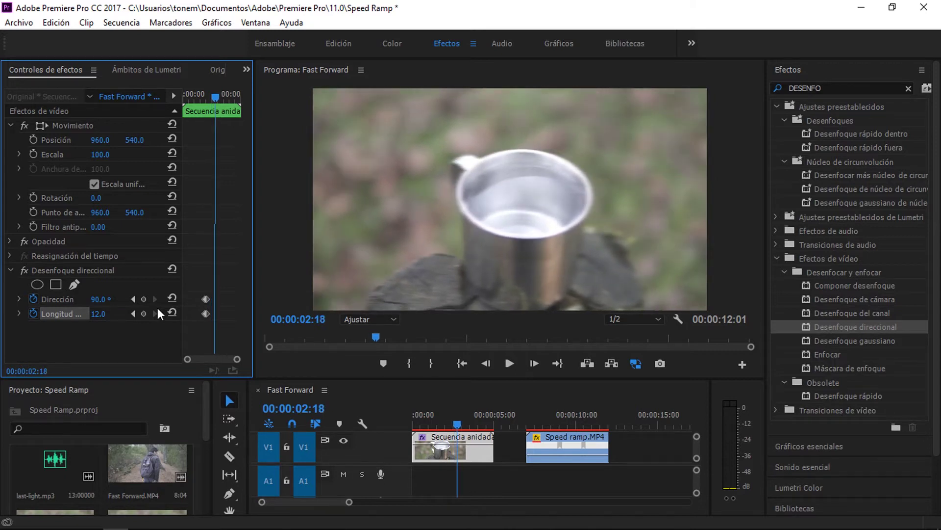
key(Right)
key(Right)
key(Right)
key(Right)
key(Right)
key(Right)
key(Right)
key(Right)
key(Right)
key(Right)
key(Right)
key(Right)
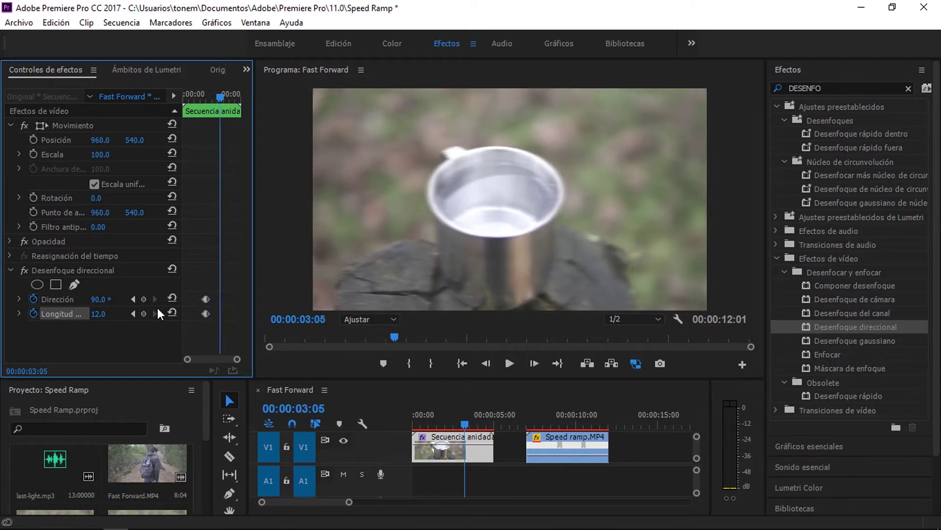
key(Right)
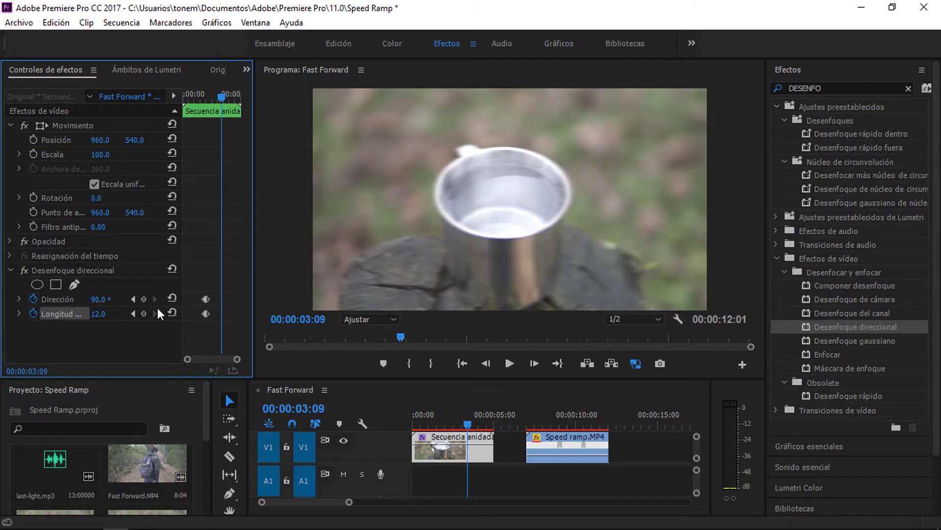
key(Right)
key(Right)
key(Right)
key(Right)
key(Right)
key(Right)
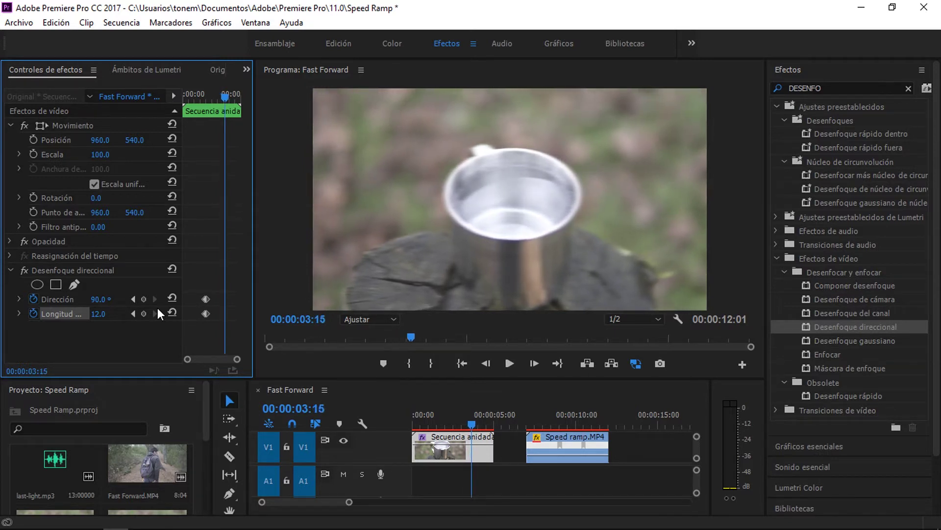
key(Left)
key(Left)
key(Left)
key(Left)
key(Left)
key(Left)
key(Left)
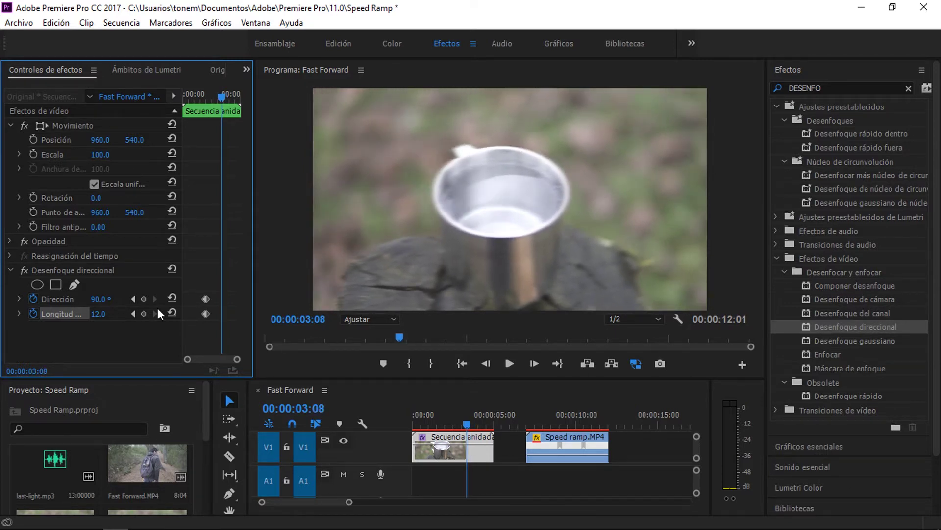
key(Right)
key(Right)
key(Right)
key(Right)
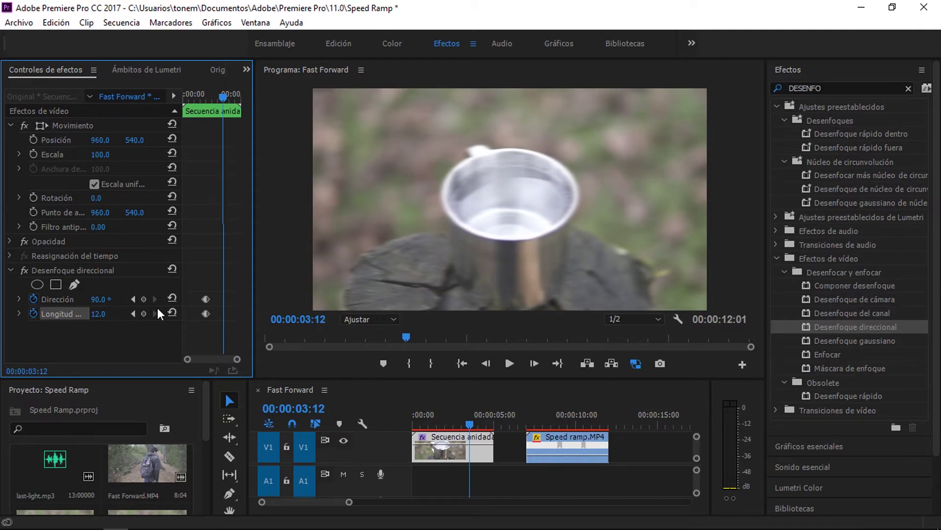
key(Left)
key(Left)
key(Left)
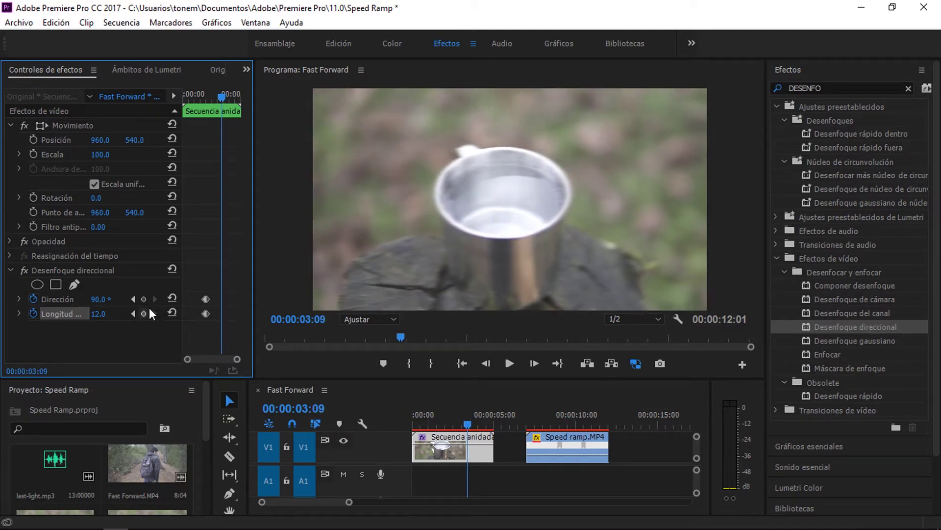
Step: Add Dirección and Longitud keyframes at 00:00:03:09 holding 90° and 12, then move to 00:00:03:13
click(142, 299)
click(142, 313)
key(Right)
key(Right)
key(Right)
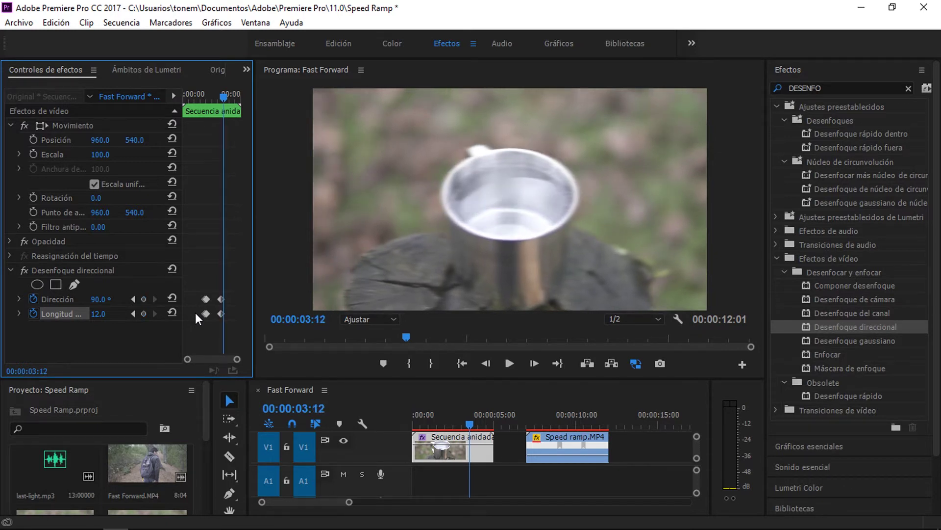
key(Right)
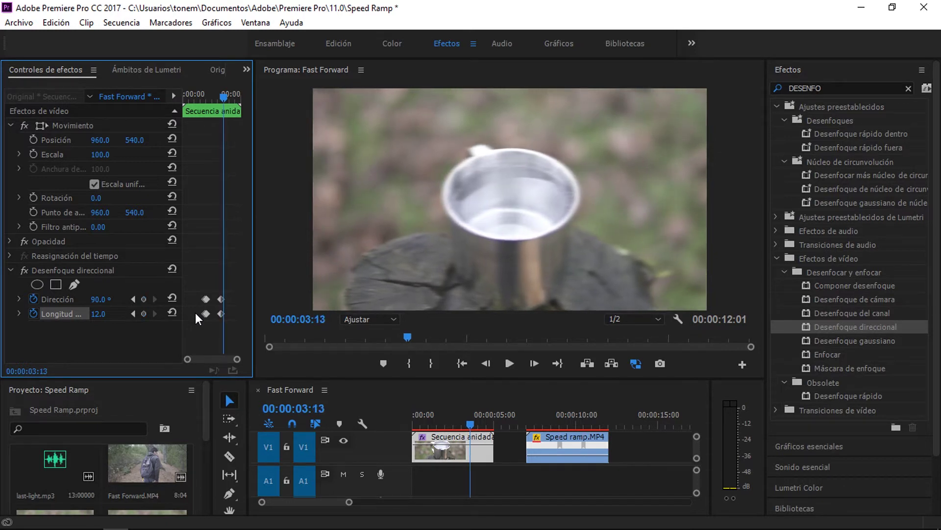
Step: At 00:00:03:13 keyframe Dirección and Longitud to 0 so the blur fades out
click(143, 298)
click(144, 313)
click(109, 300)
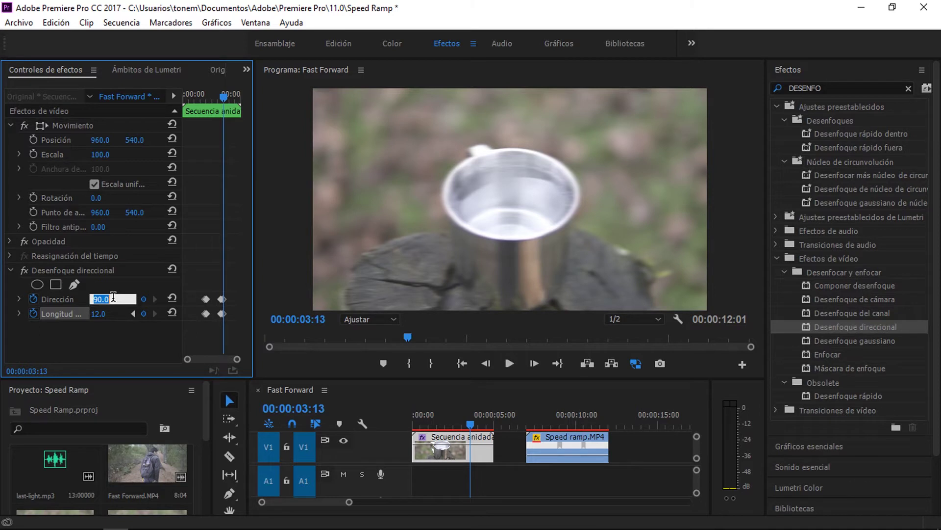
text(0)
click(108, 311)
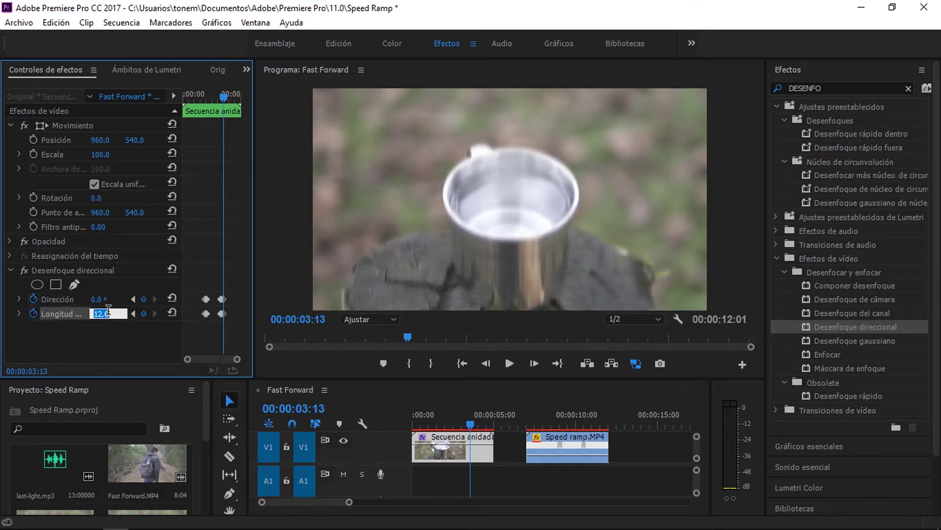
text(0)
key(Return)
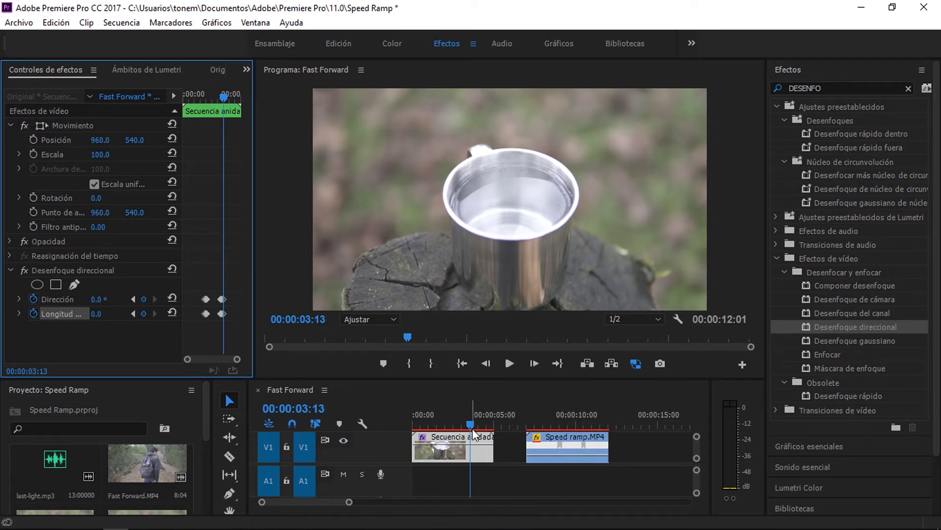
drag(470, 424, 411, 441)
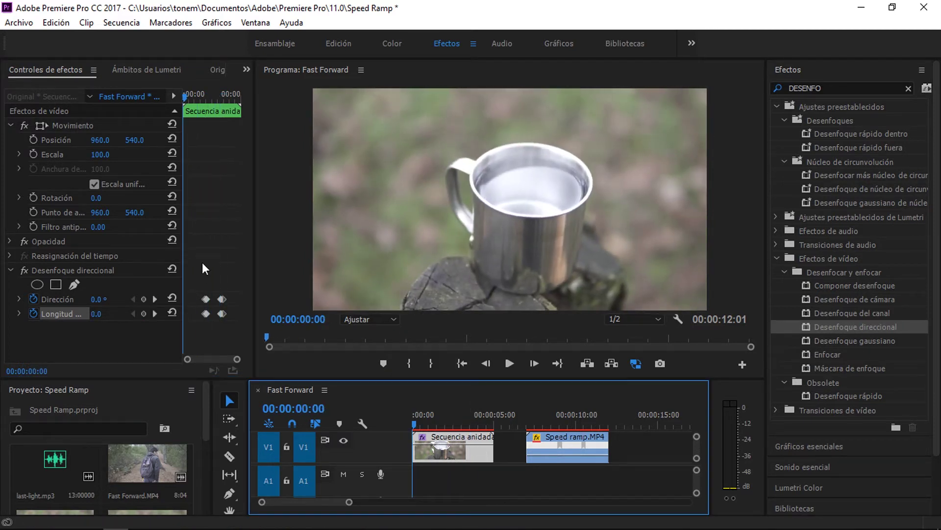
Step: Widen the Effect Controls keyframe view and play the sequence from the start to review the blur
drag(254, 225, 347, 226)
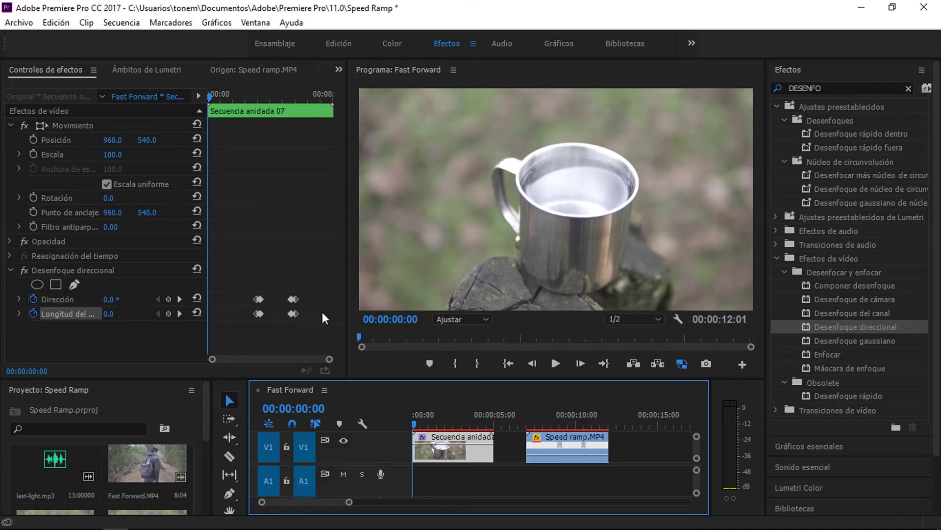
key(space)
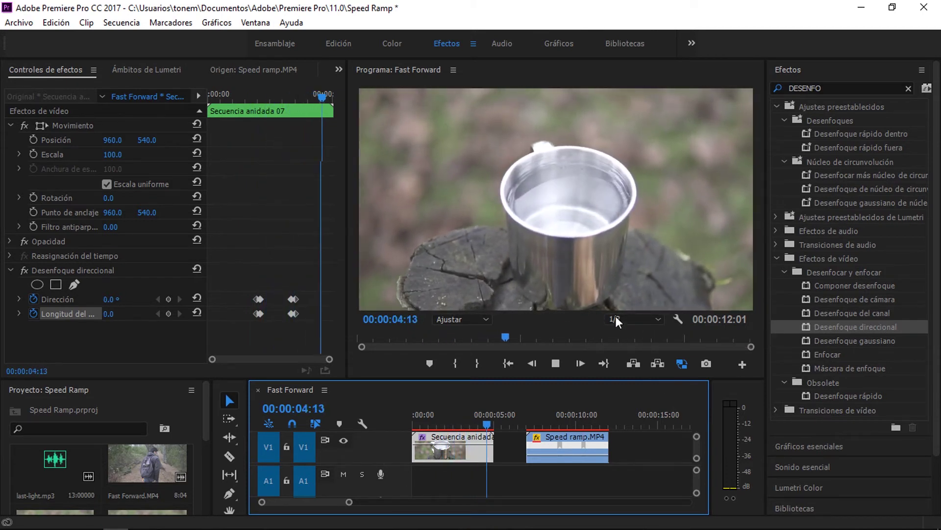
key(space)
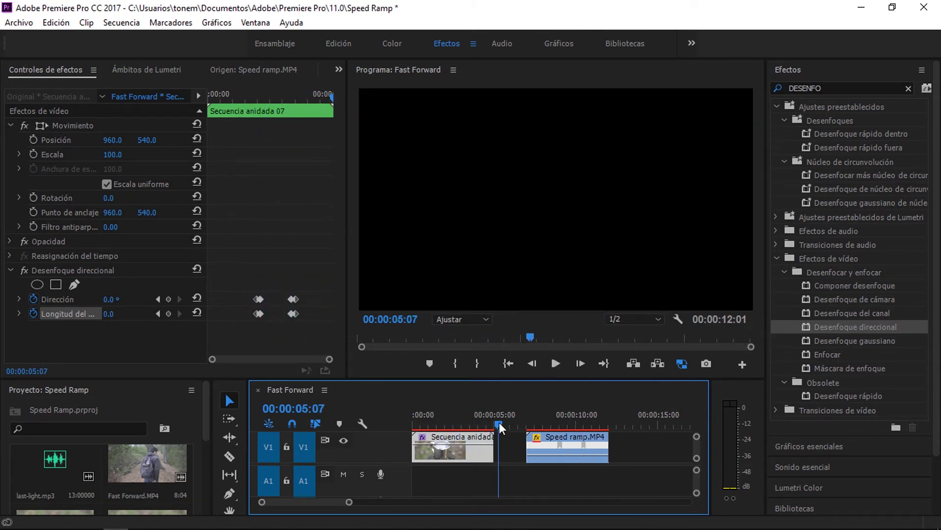
drag(498, 424, 415, 425)
key(space)
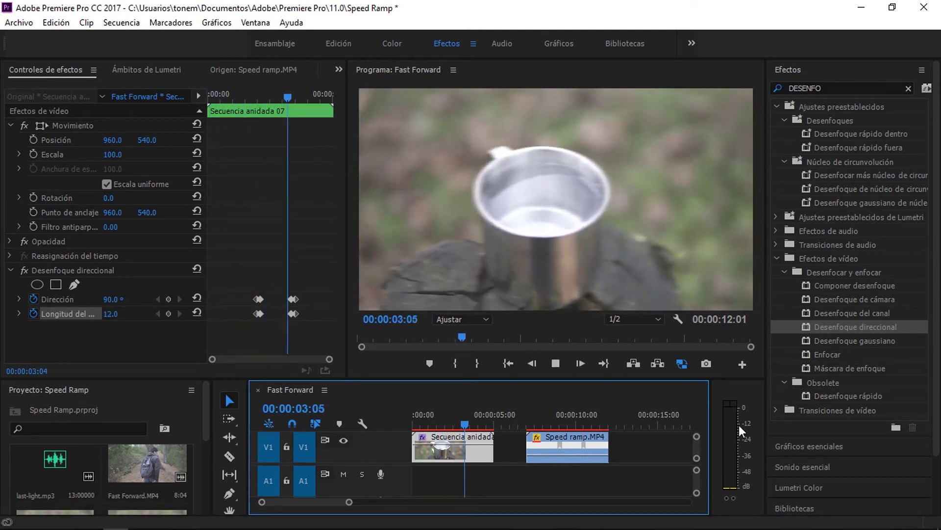
key(space)
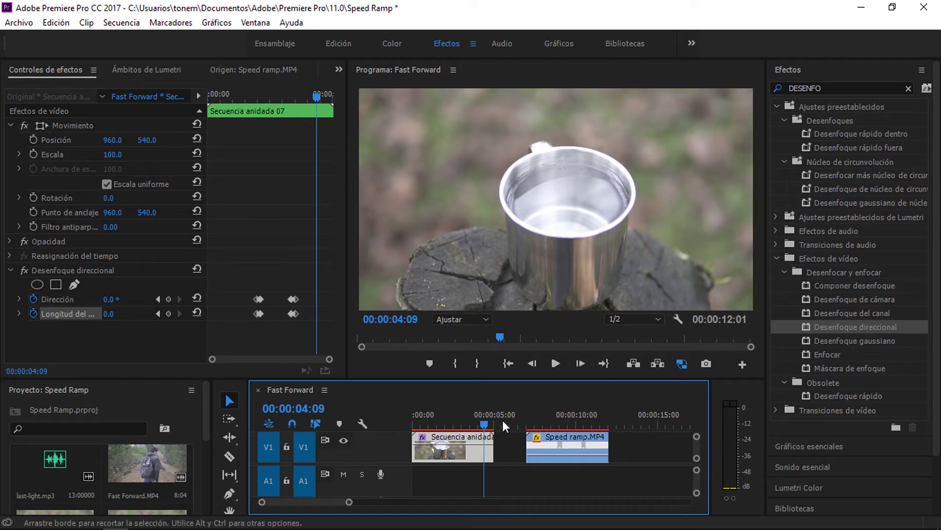
Step: Replay the blurred fast section, jumping between the nested clip and Speed ramp.MP4
drag(483, 424, 412, 430)
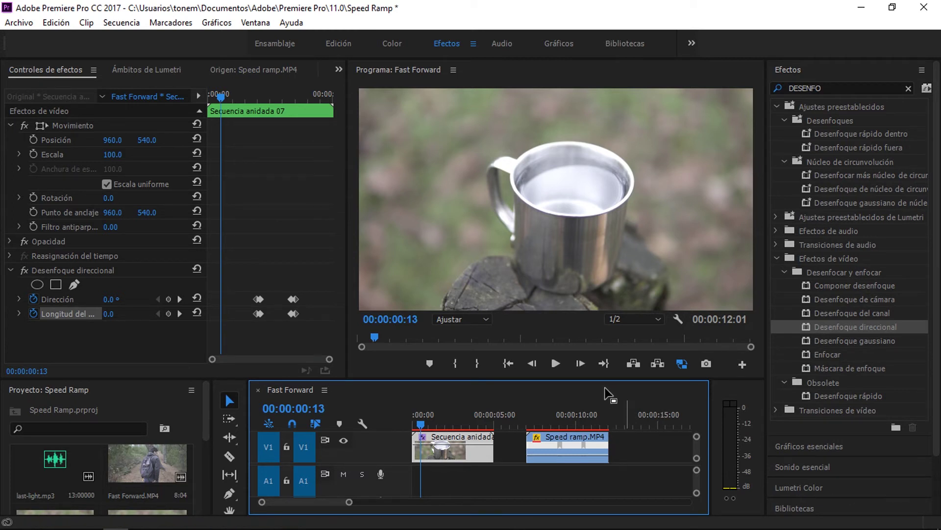
key(space)
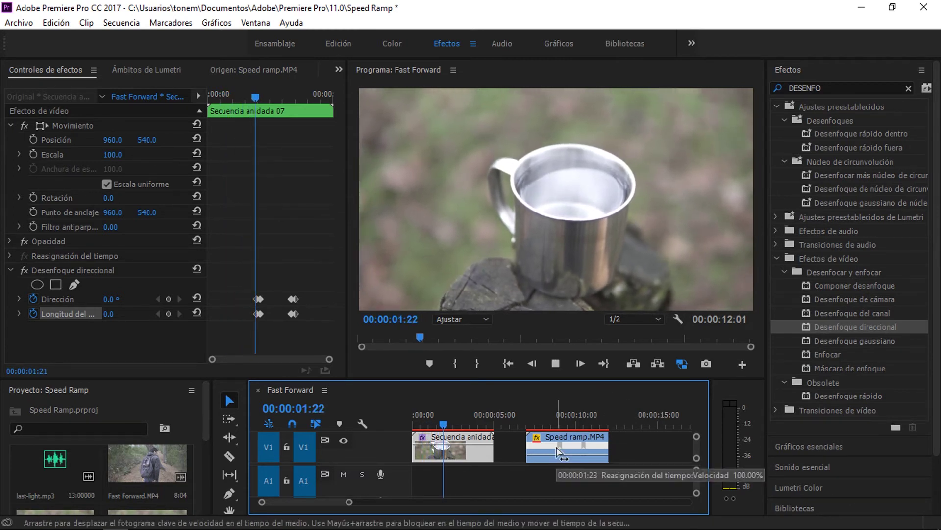
key(space)
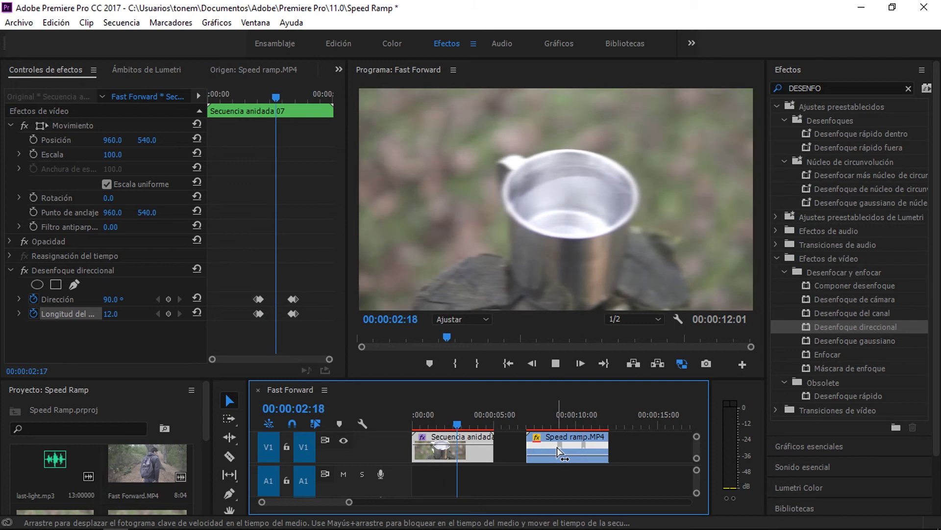
click(534, 431)
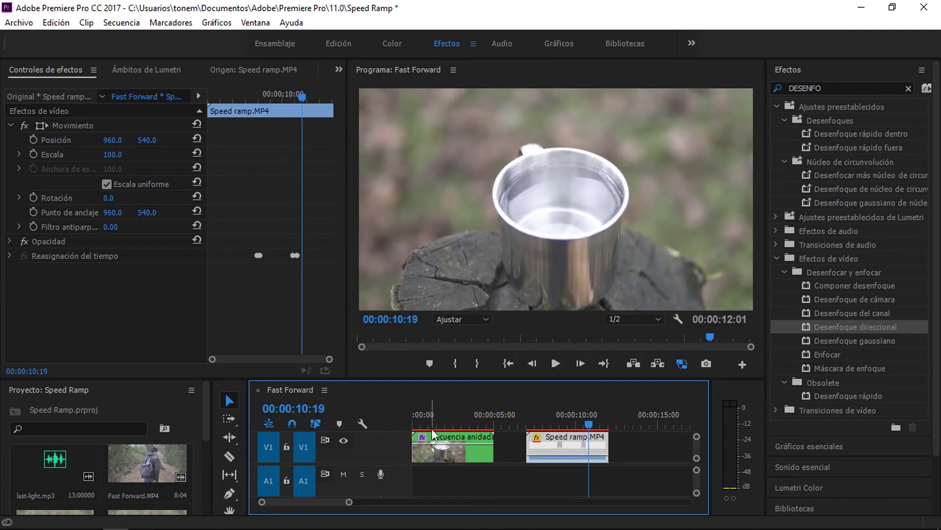
click(423, 425)
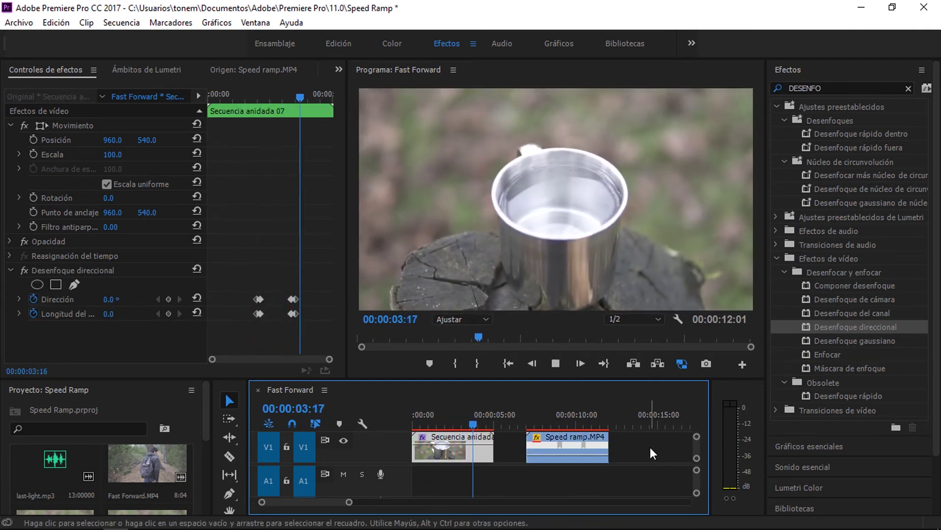
key(space)
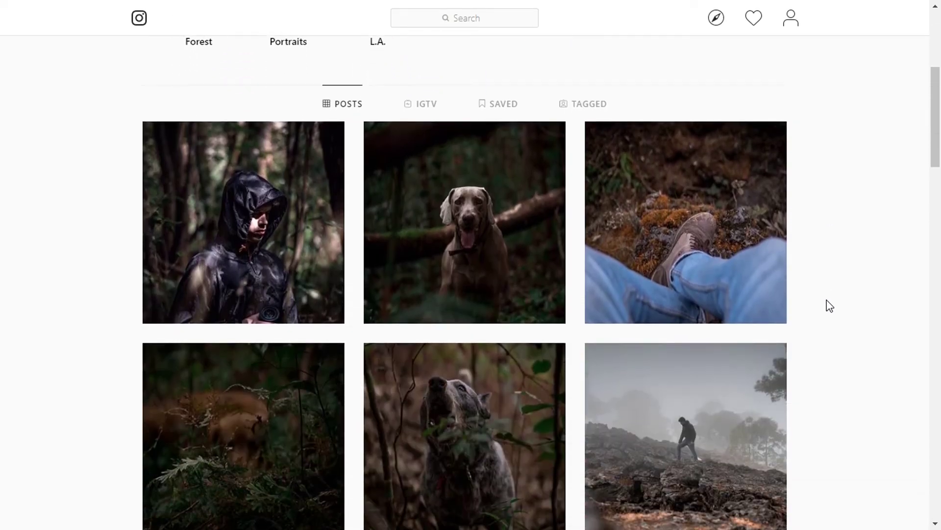
scroll(830, 306, down, 8)
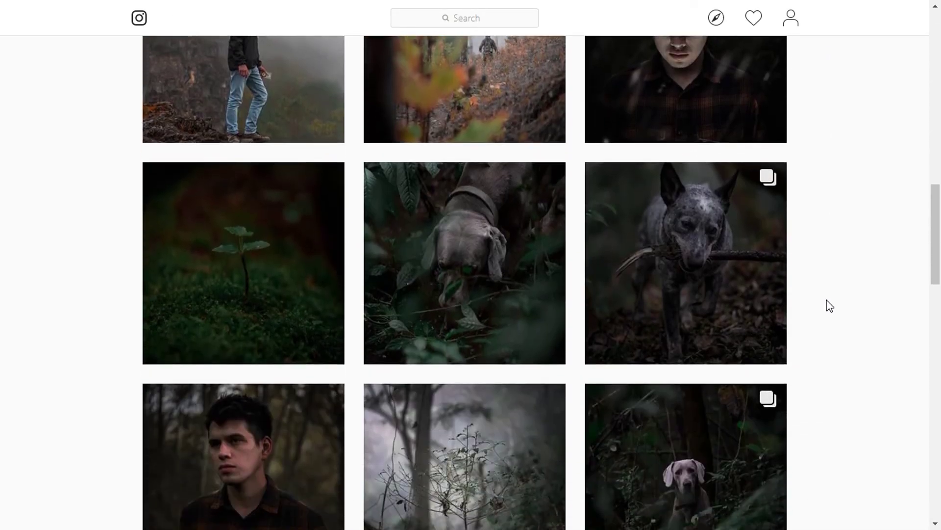